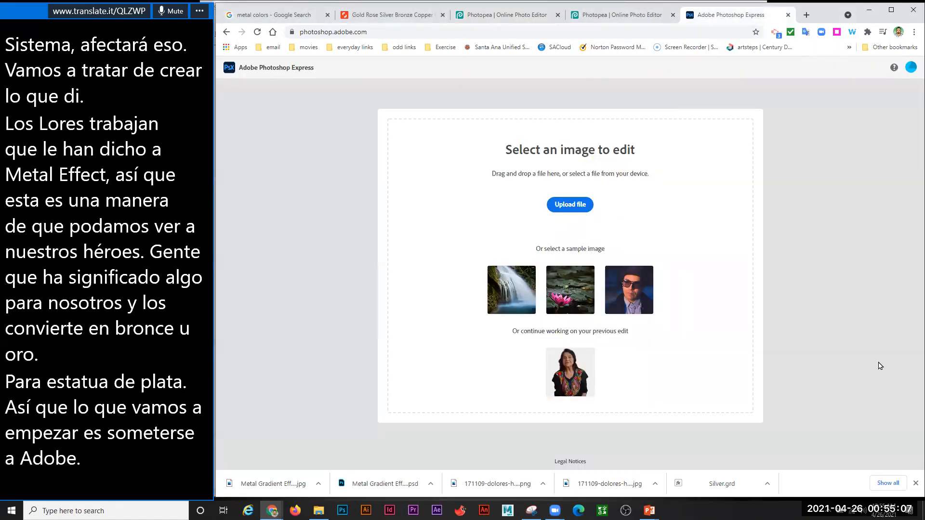
# Upload the 171109-dolores-huerta-top3 photo for editing and remove its background, leaving it transparent.
pyautogui.click(578, 206)
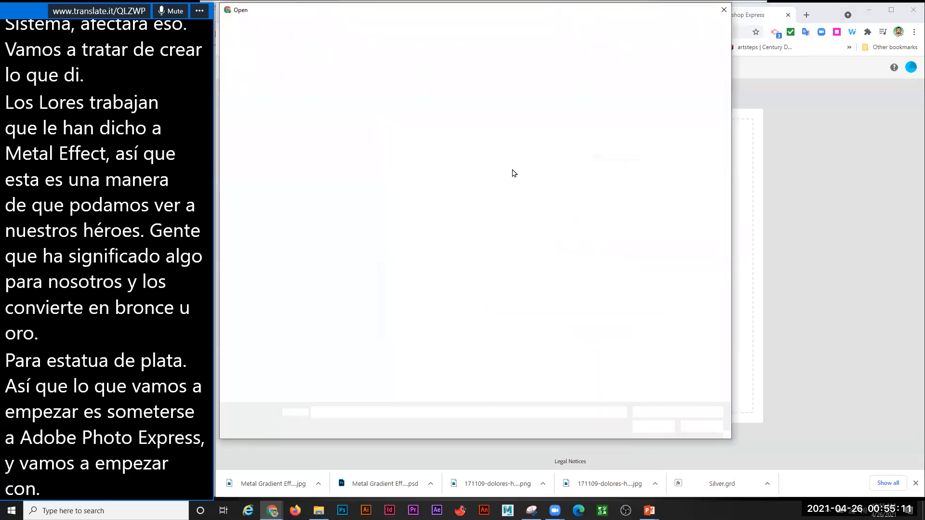
pyautogui.doubleClick(681, 96)
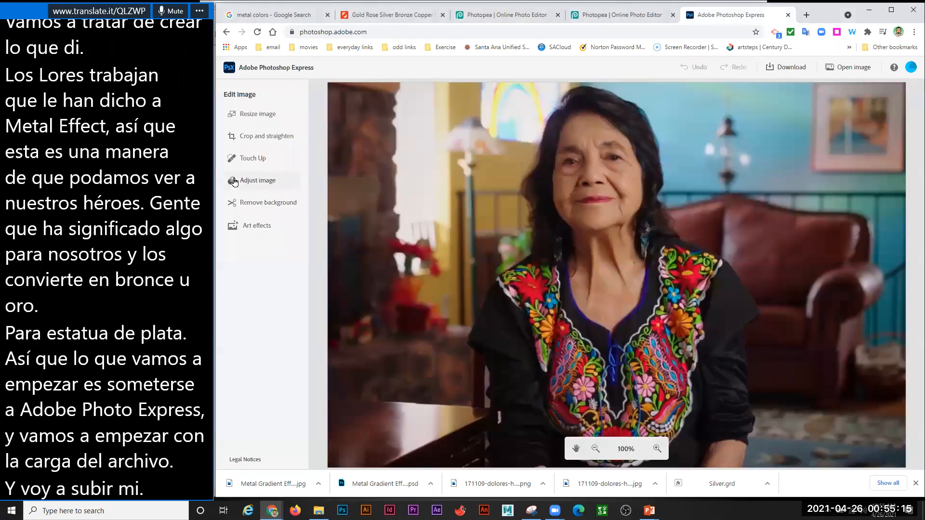
pyautogui.click(261, 208)
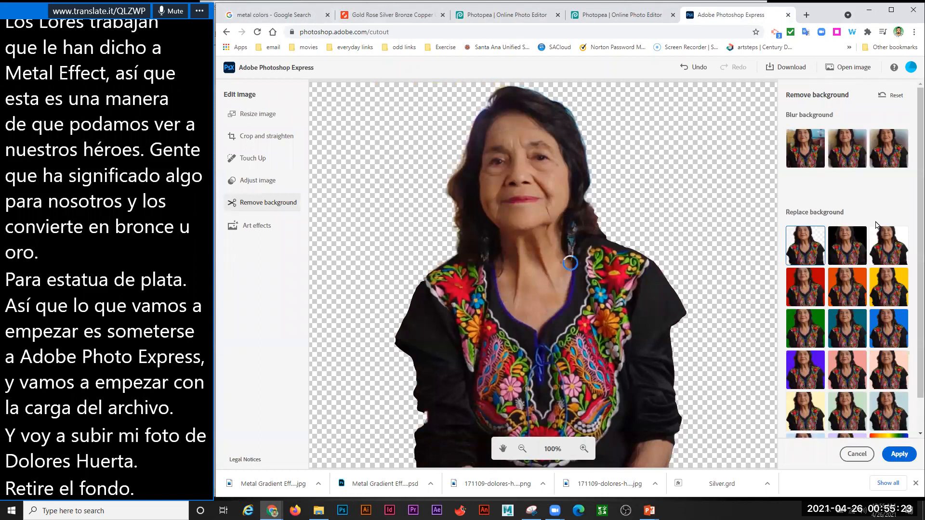
pyautogui.click(899, 454)
# Download the cut-out portrait as a PNG named 171109-dolores-huerta-top3.
pyautogui.click(787, 68)
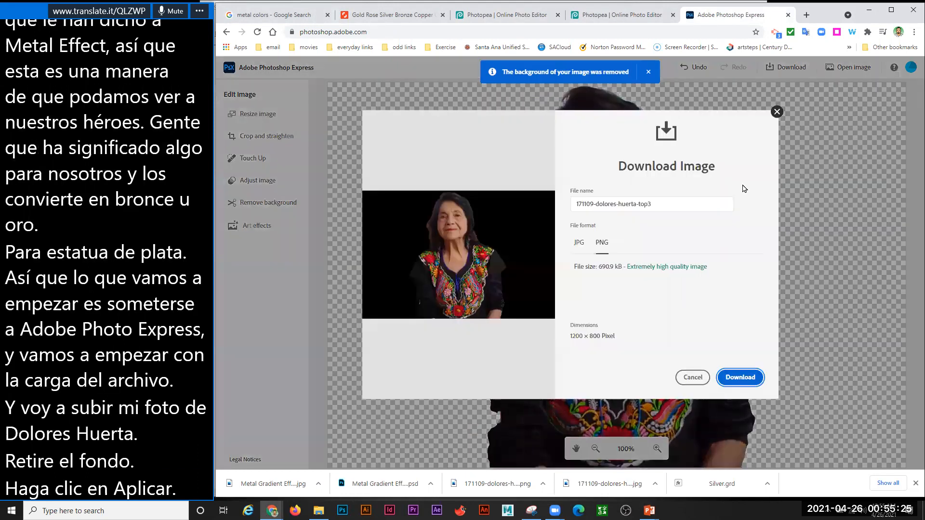
pyautogui.click(754, 381)
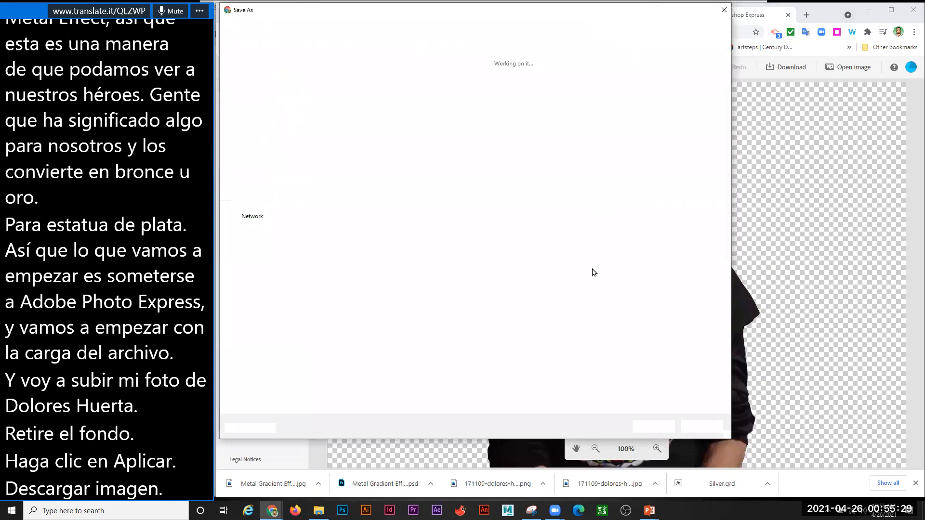
pyautogui.click(654, 427)
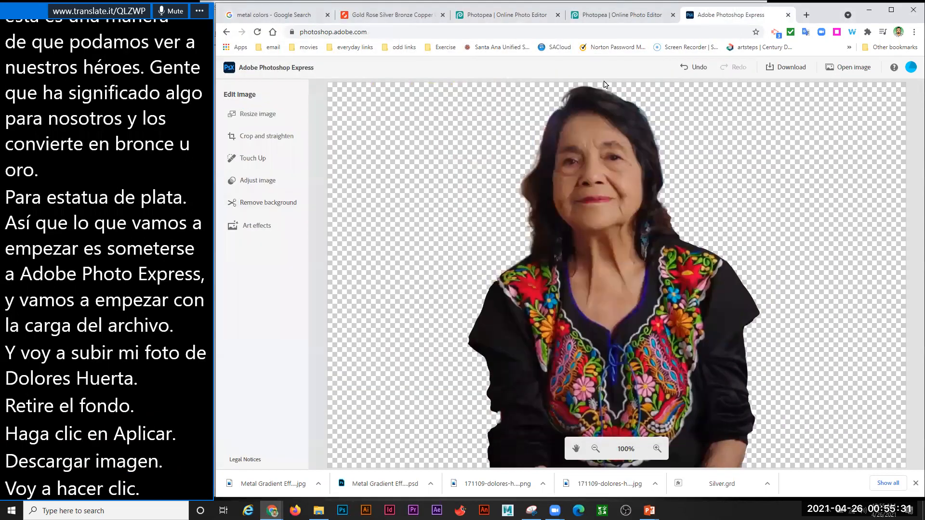
# Switch to Photopea and preview each gradient map in the Metal Gradients group, leaving only gold enabled and the group collapsed and hidden.
pyautogui.click(602, 18)
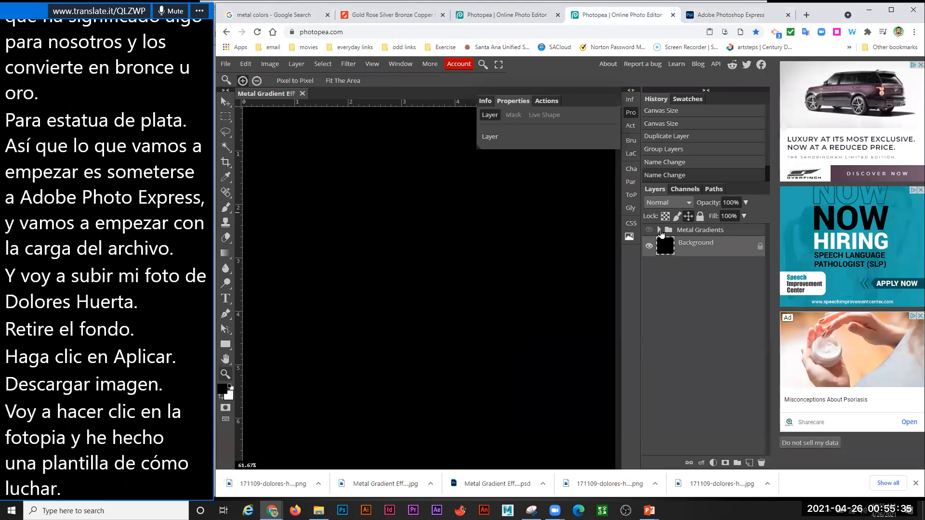
pyautogui.click(659, 230)
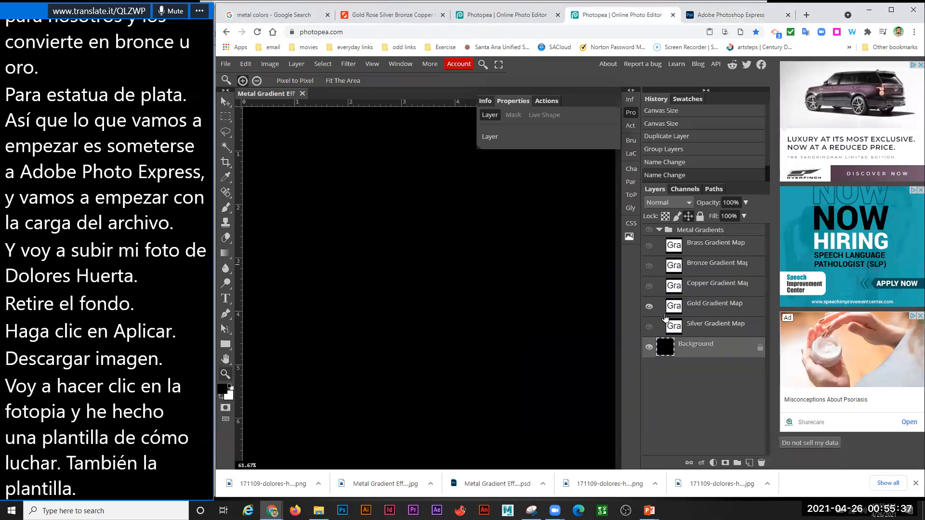
pyautogui.click(650, 230)
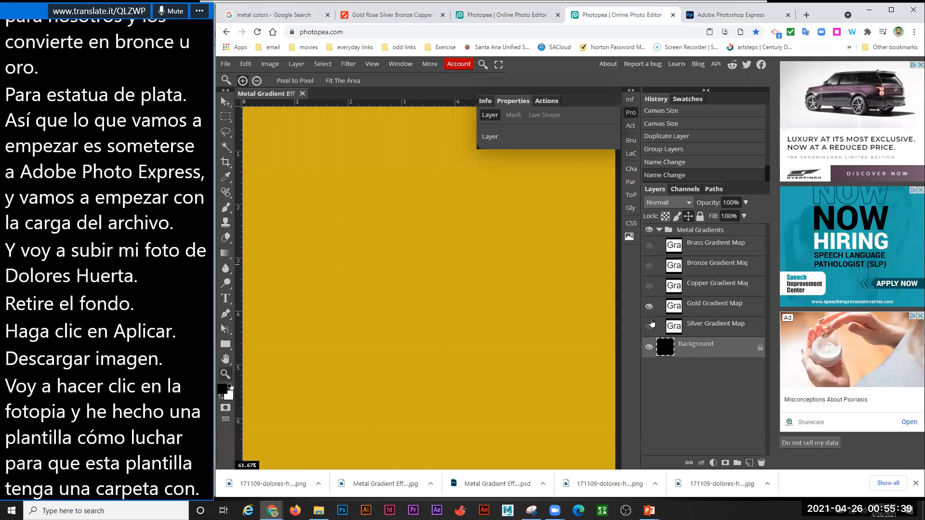
pyautogui.click(649, 307)
pyautogui.click(649, 327)
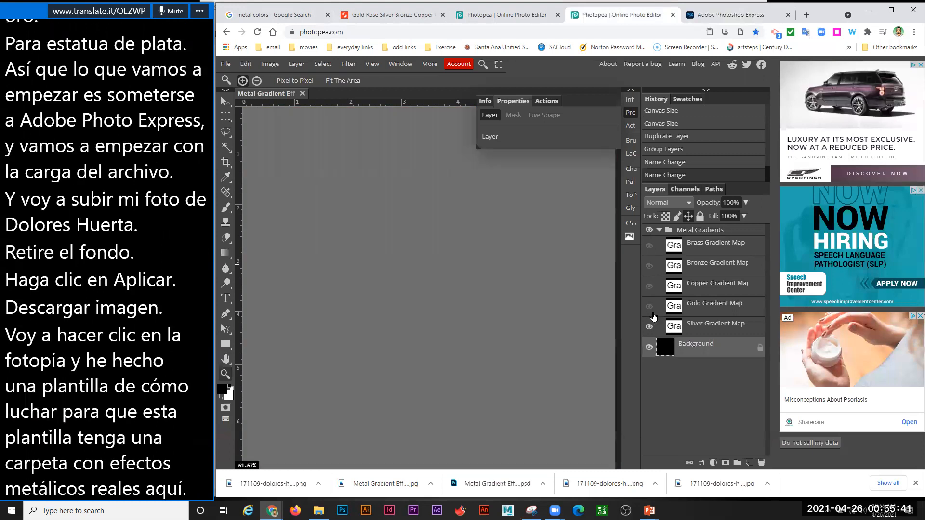
pyautogui.click(649, 306)
pyautogui.click(649, 306)
pyautogui.click(649, 326)
pyautogui.click(649, 286)
pyautogui.click(649, 287)
pyautogui.click(649, 267)
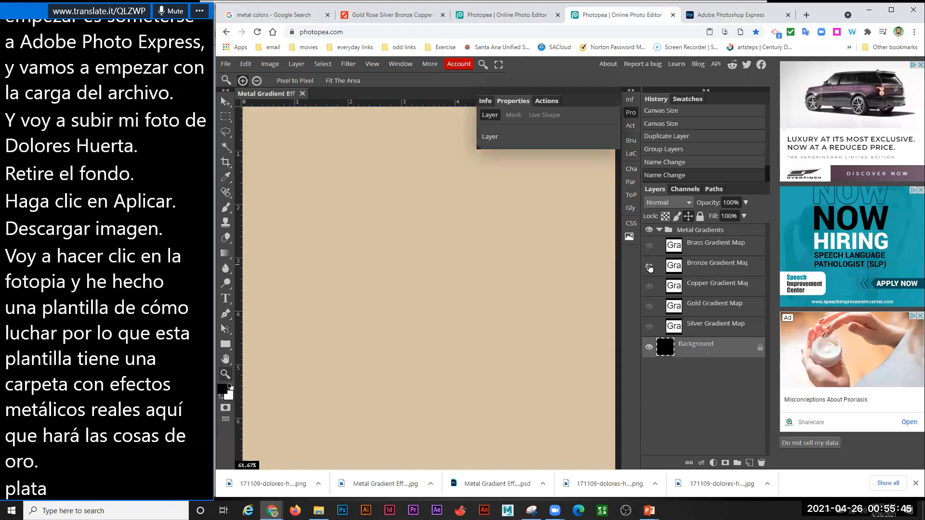
pyautogui.click(649, 266)
pyautogui.click(649, 246)
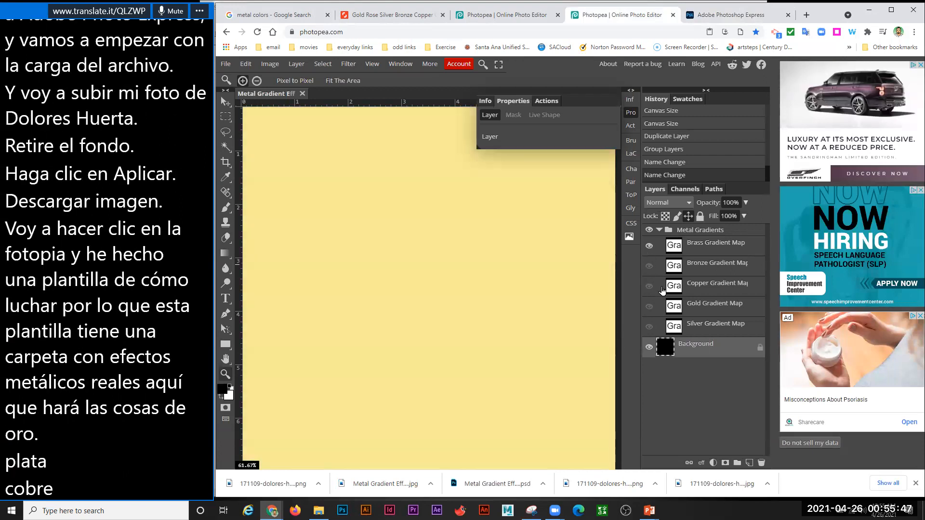
pyautogui.click(650, 246)
pyautogui.click(649, 306)
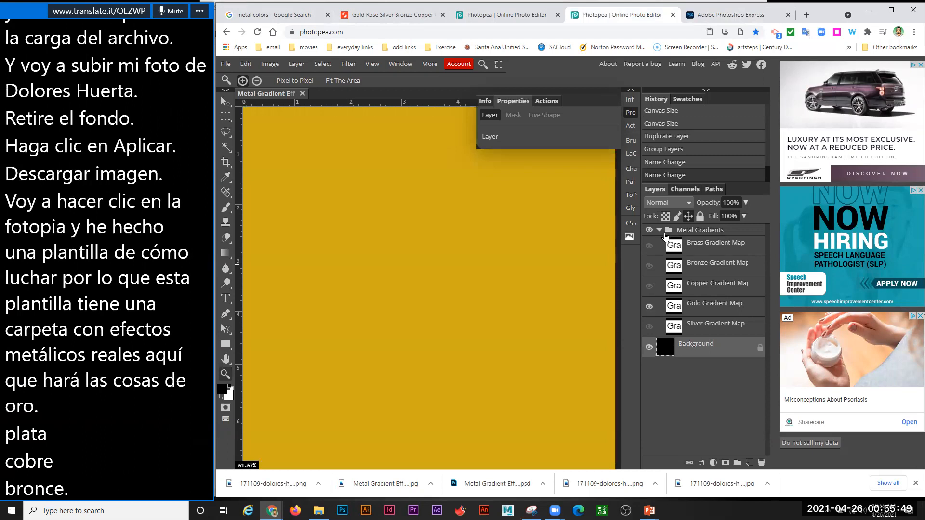
pyautogui.click(659, 230)
pyautogui.click(650, 229)
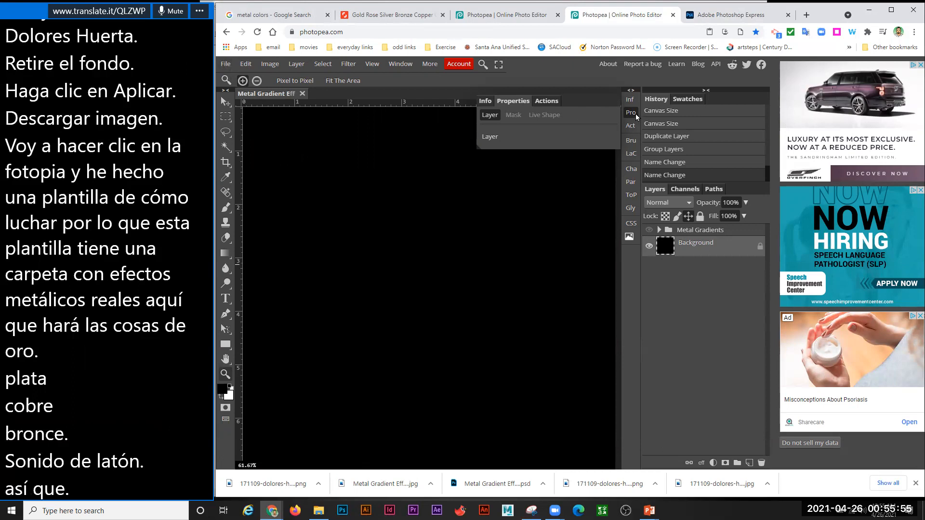
# Place the transparent portrait 171109-dolores-huerta-top3 (1) into the Metal Gradient Effect document above the black background.
pyautogui.click(226, 64)
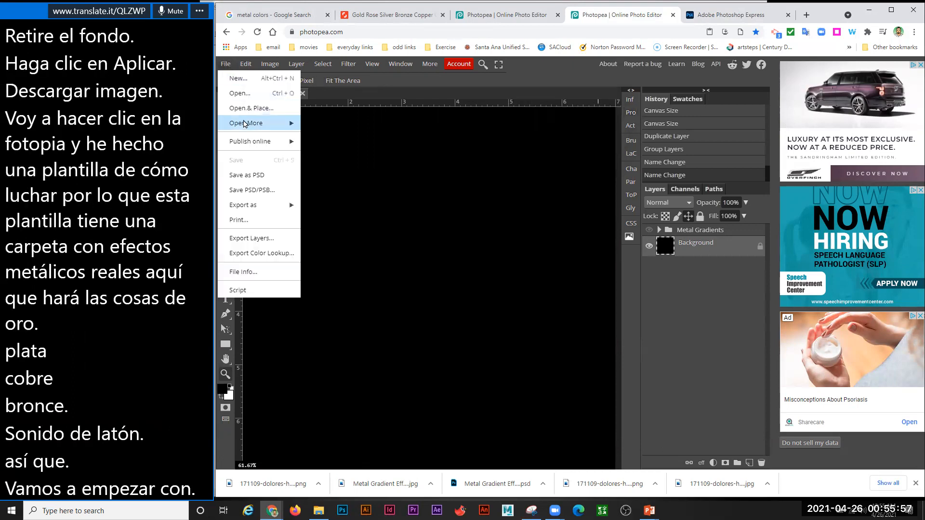
pyautogui.click(245, 108)
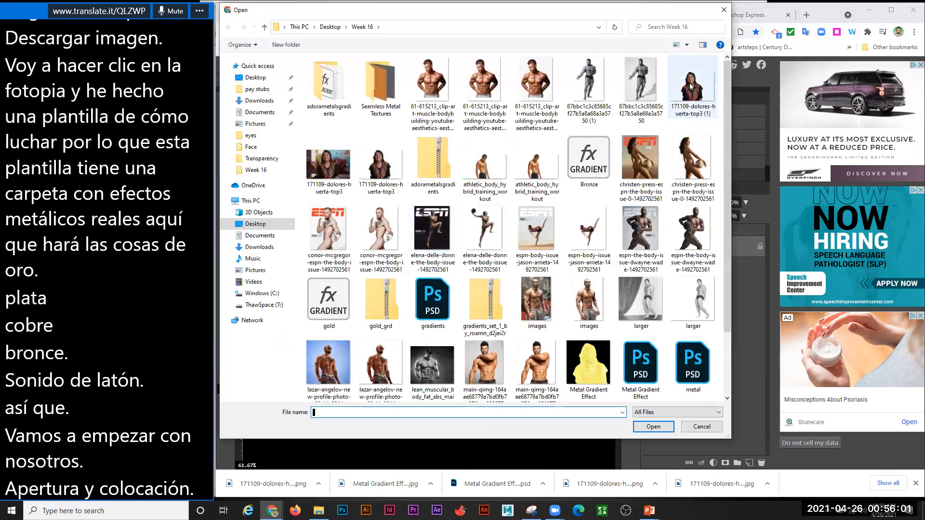
pyautogui.doubleClick(692, 87)
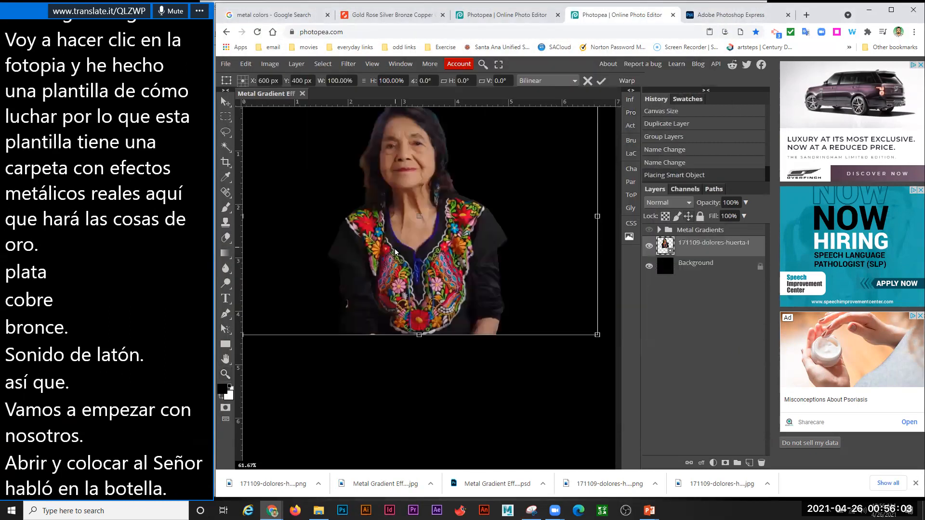
# Enlarge the placed portrait to about 148% and centre it on the canvas.
pyautogui.moveTo(430, 245); pyautogui.dragTo(341, 269)
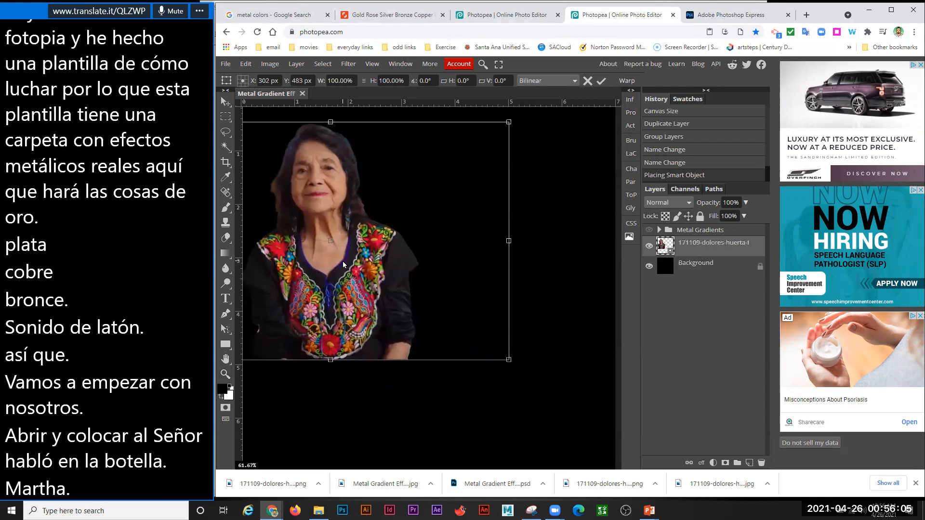
pyautogui.moveTo(507, 358); pyautogui.dragTo(631, 472)
pyautogui.moveTo(435, 323); pyautogui.dragTo(451, 334)
pyautogui.scroll(-1, 458, 333)
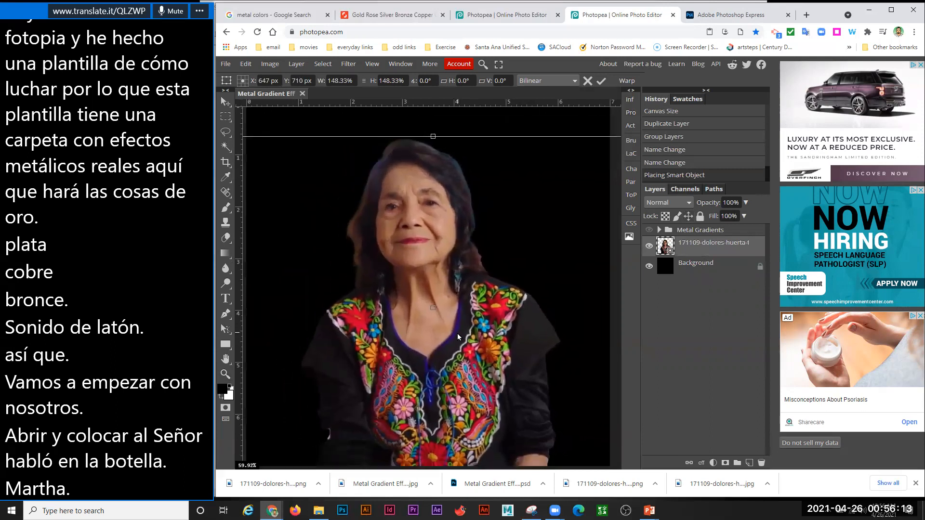
pyautogui.press('Return')
# Scale the portrait layer up to about 163% and reposition it so the figure fills more of the black canvas.
pyautogui.click(225, 373)
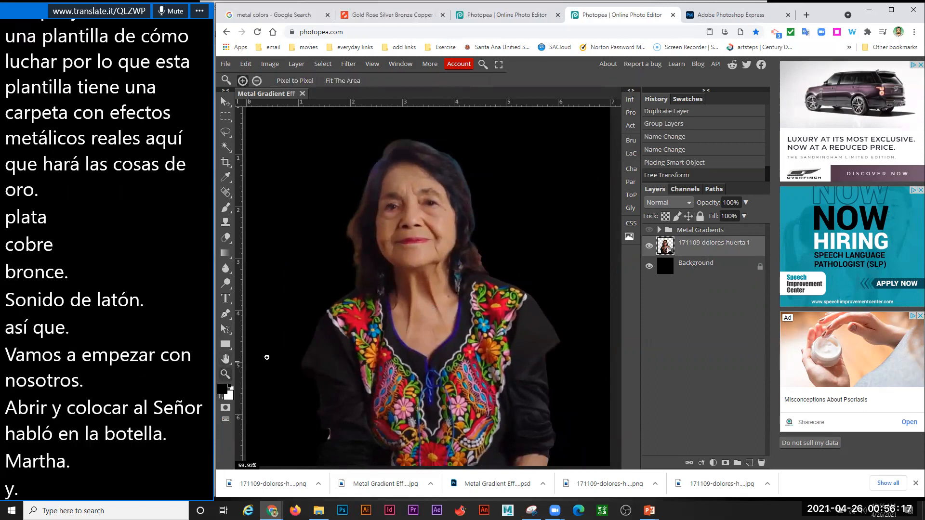
pyautogui.keyDown('alt'); pyautogui.click(415, 290); pyautogui.keyUp('alt')
pyautogui.keyDown('alt'); pyautogui.click(414, 291); pyautogui.keyUp('alt')
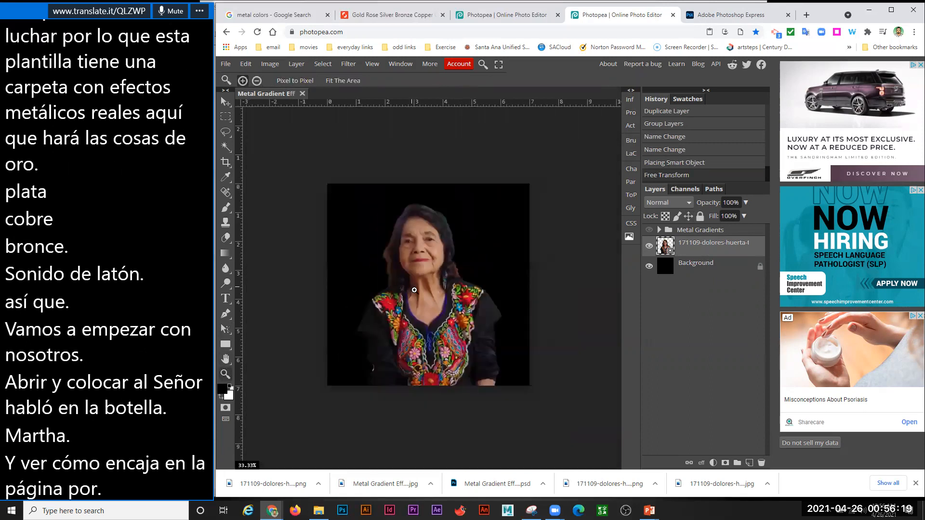
pyautogui.click(225, 101)
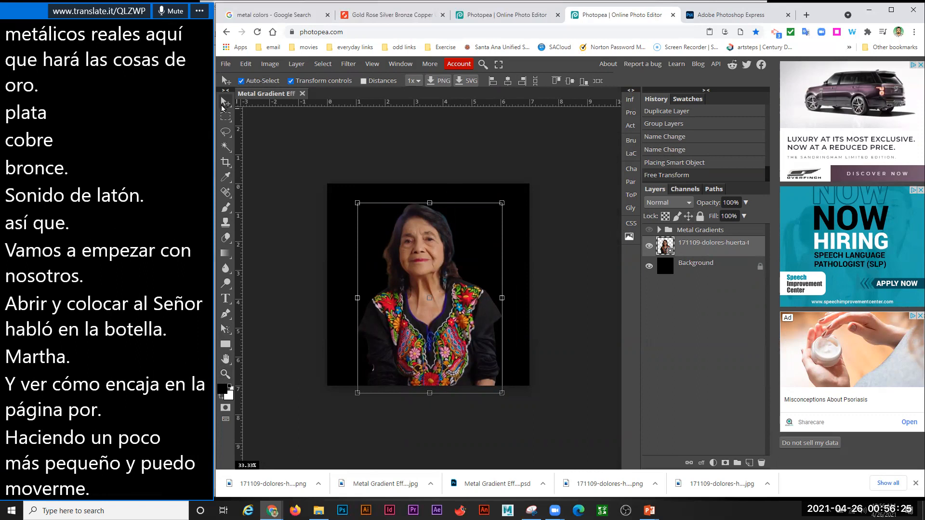
pyautogui.click(357, 202)
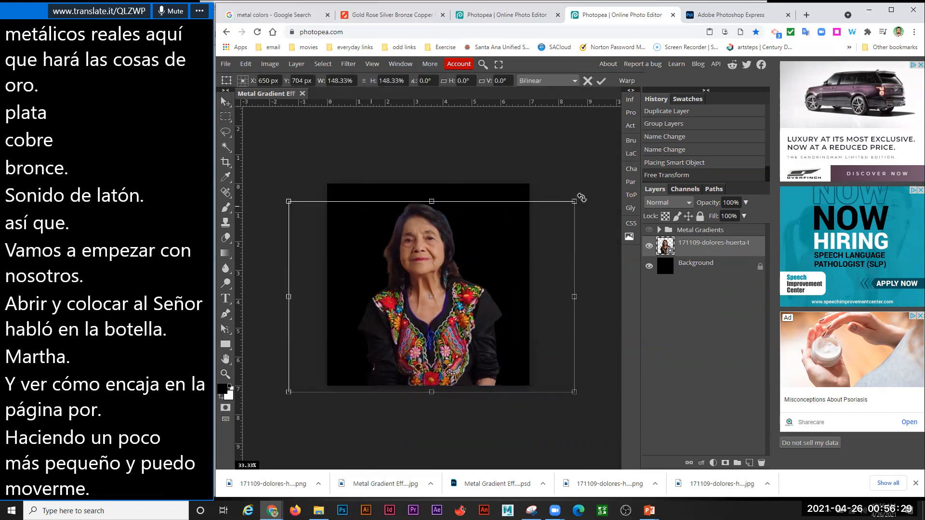
pyautogui.moveTo(575, 202); pyautogui.dragTo(613, 159)
pyautogui.moveTo(464, 260); pyautogui.dragTo(447, 268)
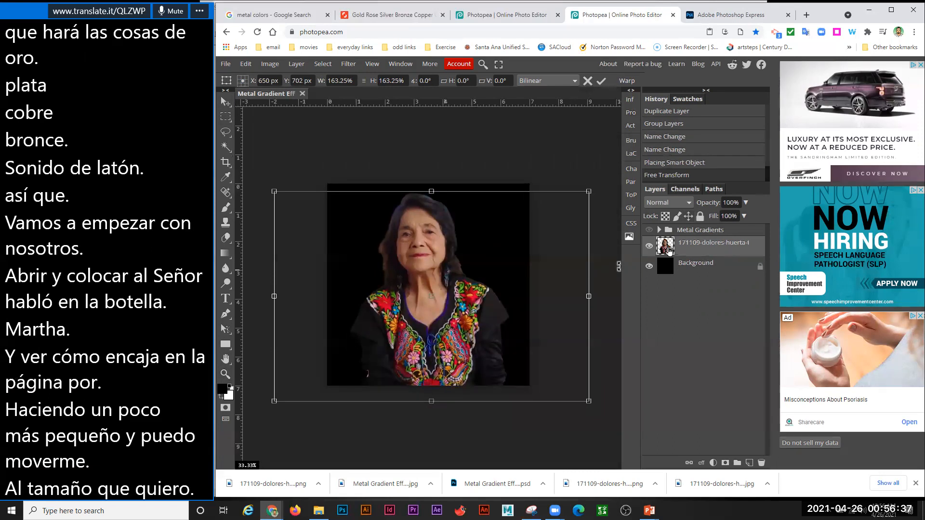
pyautogui.press('Return')
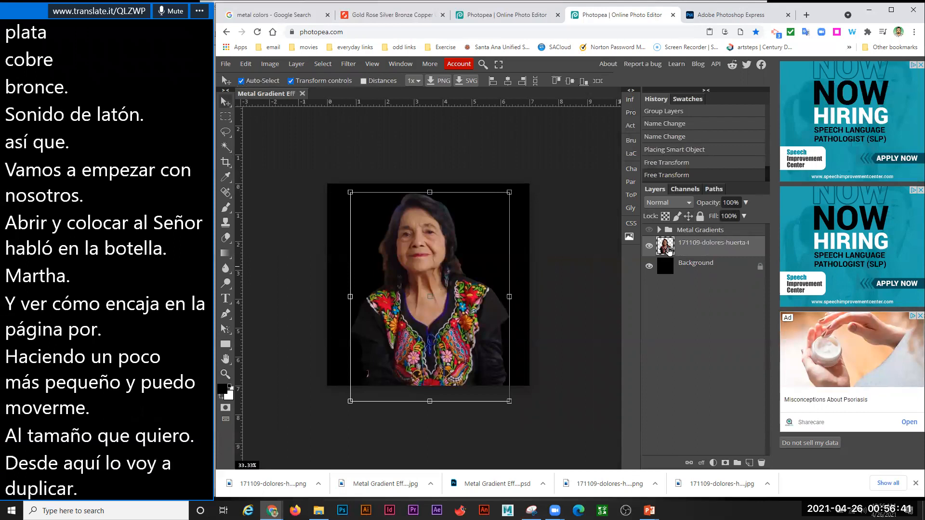
# Create a desaturated, rasterized duplicate of the portrait layer, keeping the colour original beneath it.
pyautogui.hotkey('ctrl', 'j')
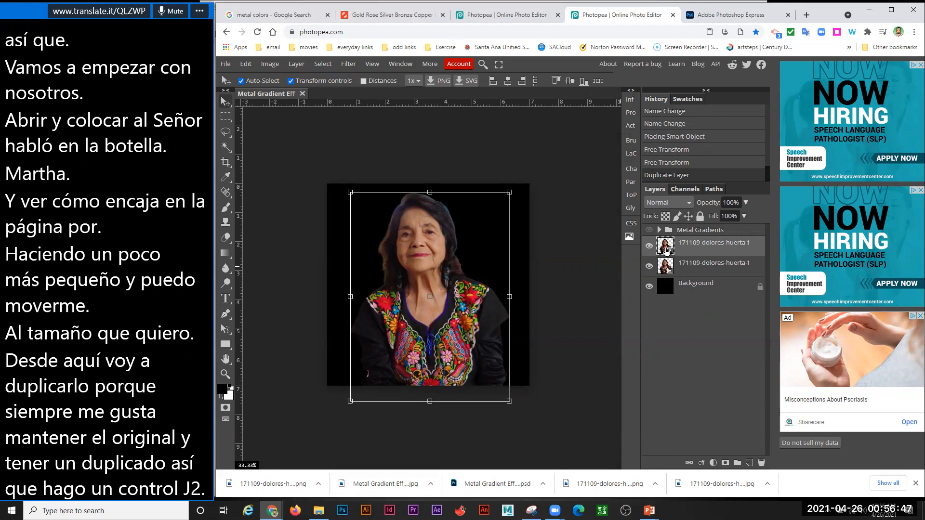
pyautogui.hotkey('ctrl', 'shift', 'u')
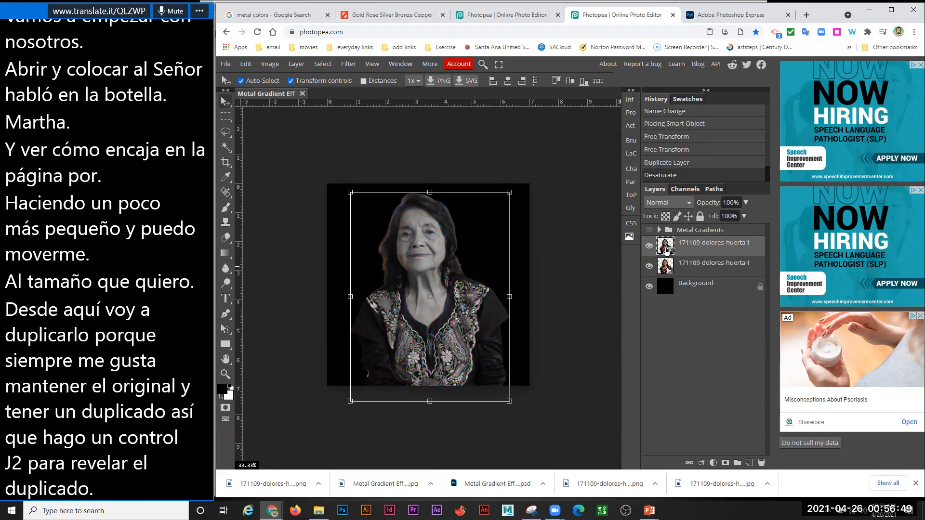
pyautogui.rightClick(667, 249)
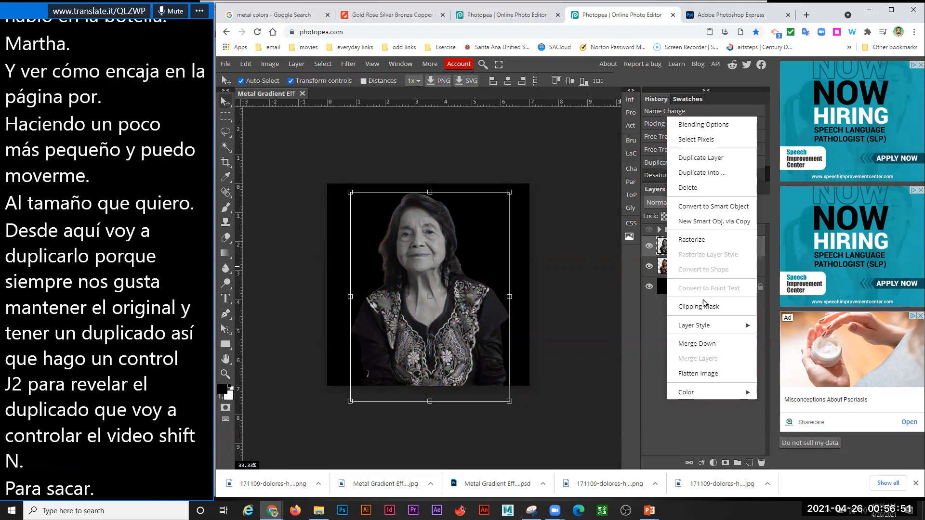
pyautogui.click(706, 239)
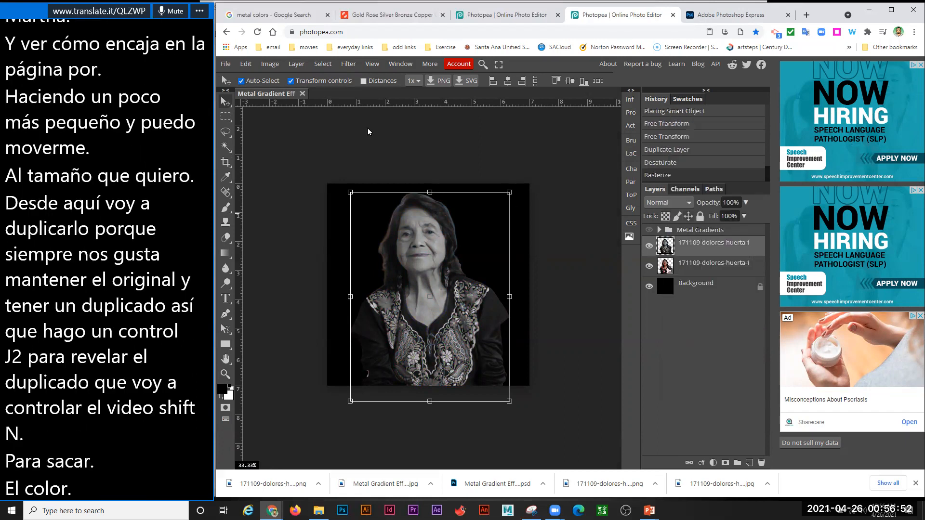
pyautogui.click(295, 64)
pyautogui.moveTo(337, 312)
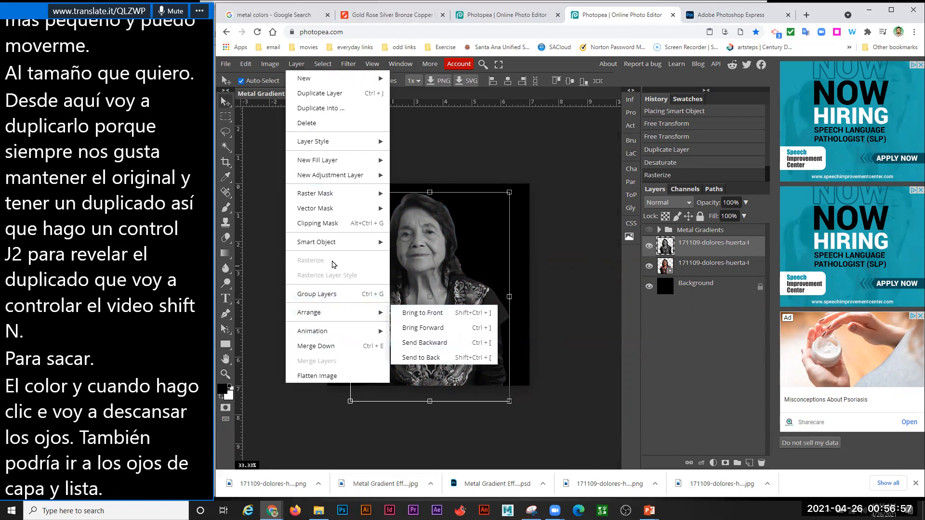
pyautogui.click(548, 276)
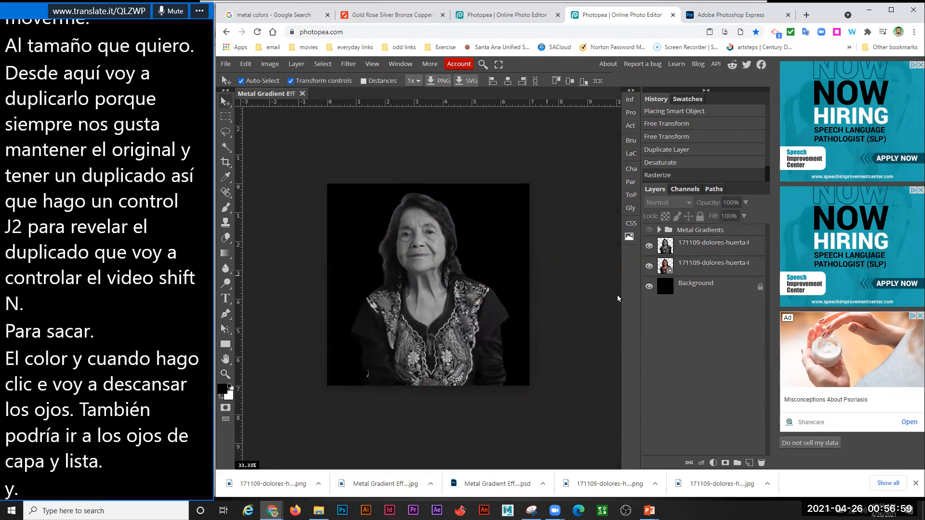
# Duplicate the desaturated portrait layer and set the copy's blend mode to Difference.
pyautogui.click(658, 255)
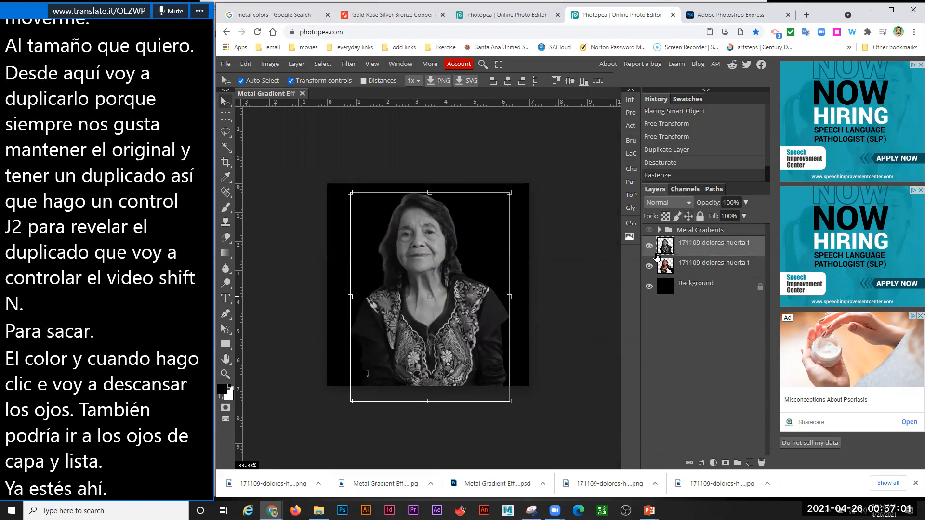
pyautogui.hotkey('ctrl', 'j')
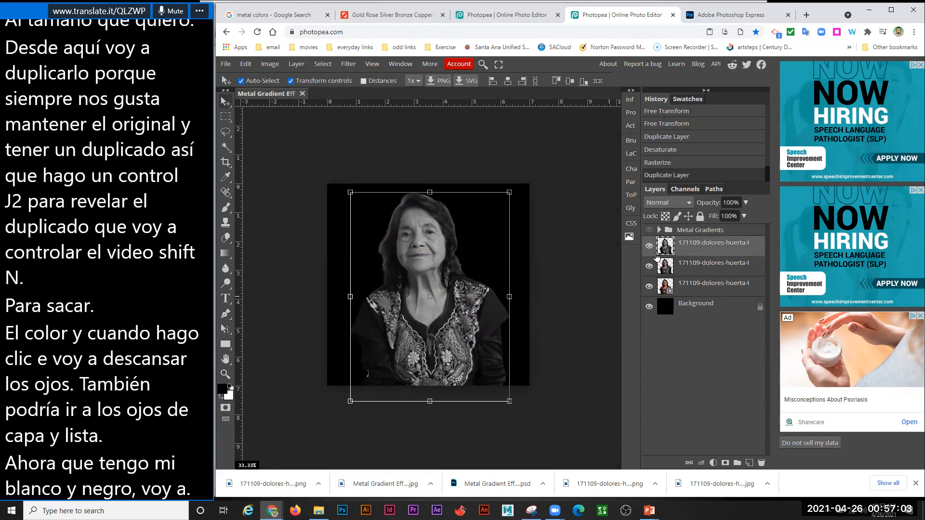
pyautogui.click(664, 203)
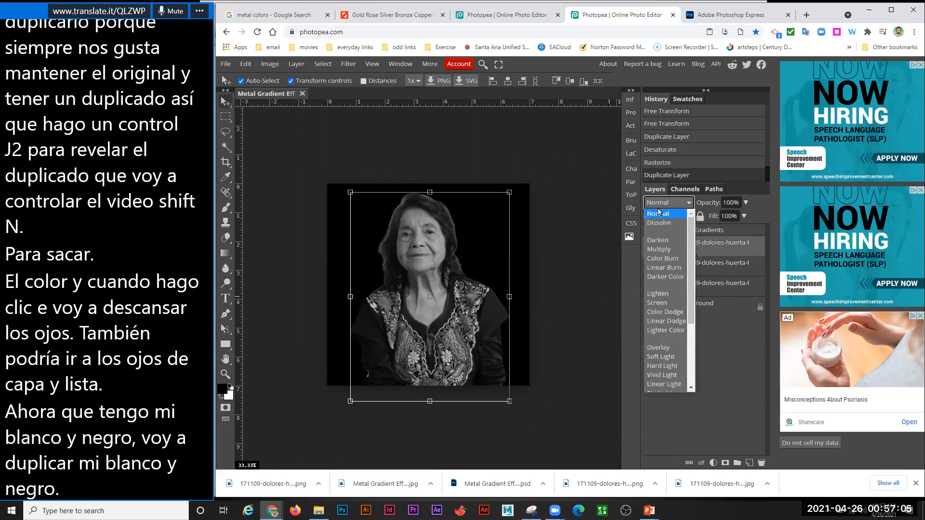
pyautogui.scroll(-2, 673, 365)
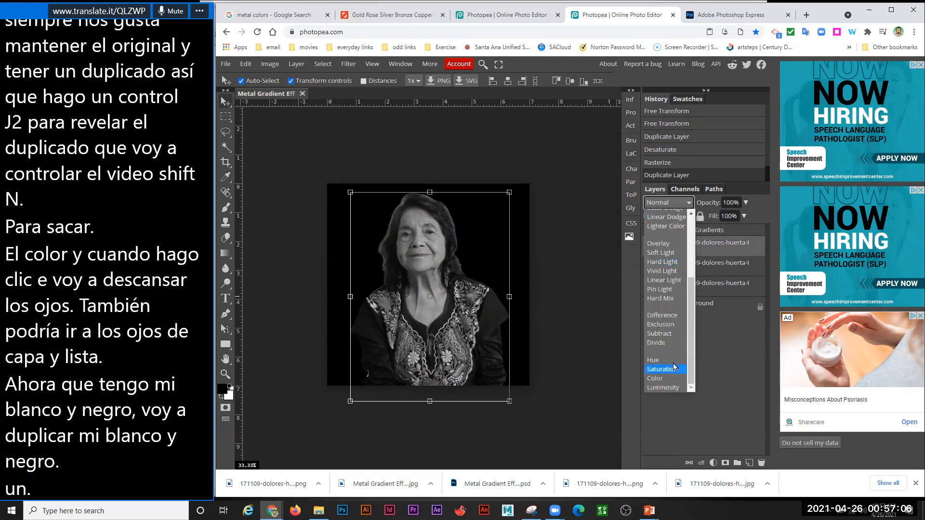
pyautogui.click(662, 316)
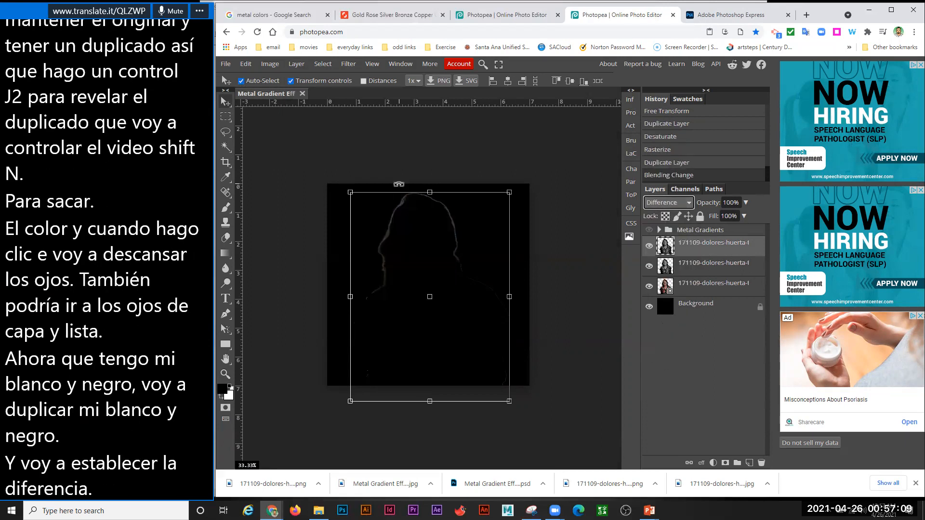
# Invert the tones of the duplicated grayscale portrait layer.
pyautogui.click(292, 66)
pyautogui.moveTo(270, 68)
pyautogui.moveTo(283, 84)
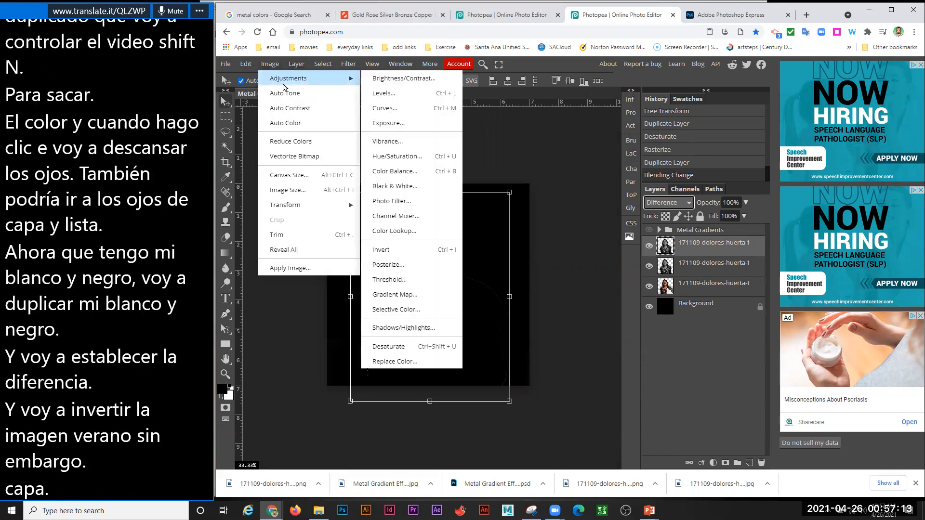
pyautogui.click(434, 254)
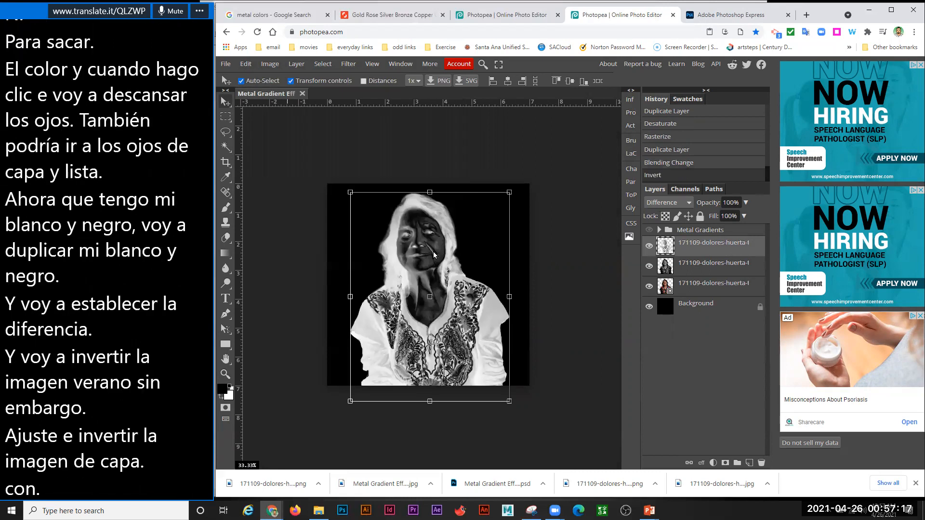
pyautogui.hotkey('ctrl', 'i')
pyautogui.hotkey('ctrl', 'i')
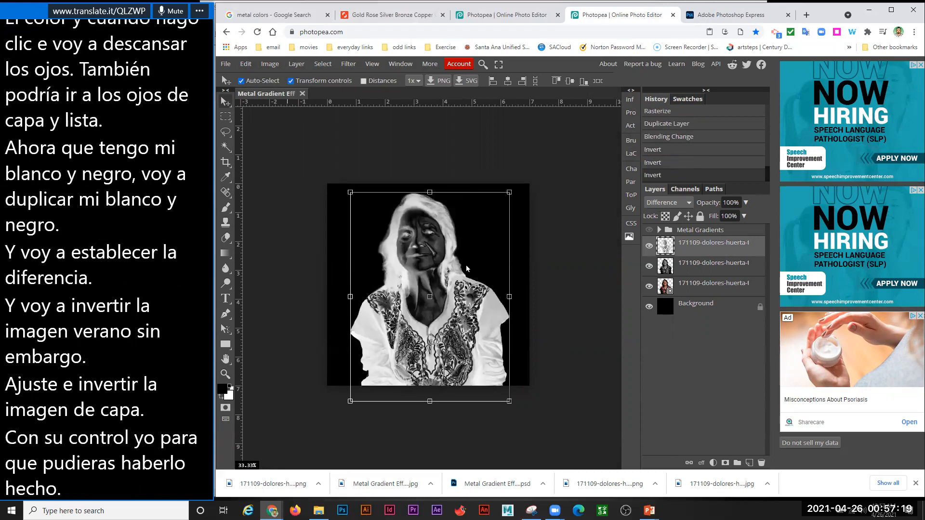
# Merge the two grayscale portrait layers, then duplicate the merged layer with its blend mode set to Difference.
pyautogui.keyDown('shift'); pyautogui.click(680, 269); pyautogui.keyUp('shift')
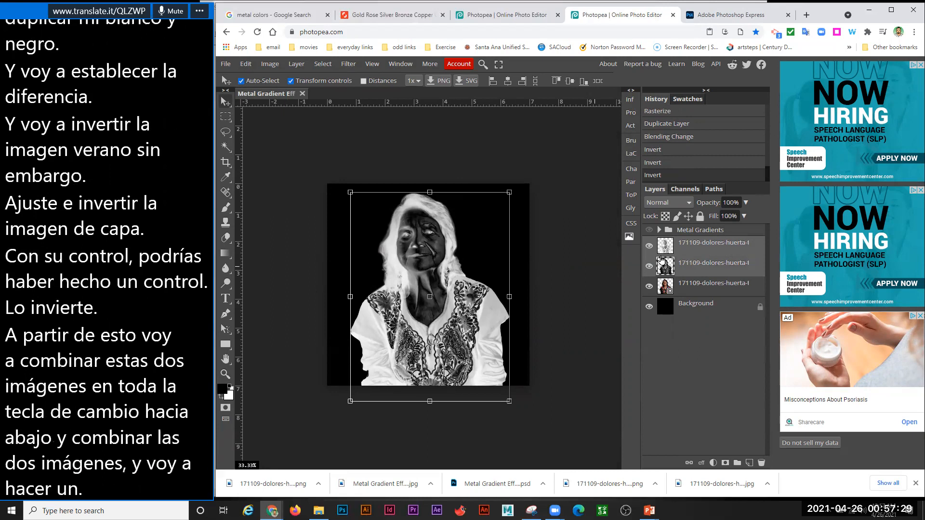
pyautogui.hotkey('ctrl', 'e')
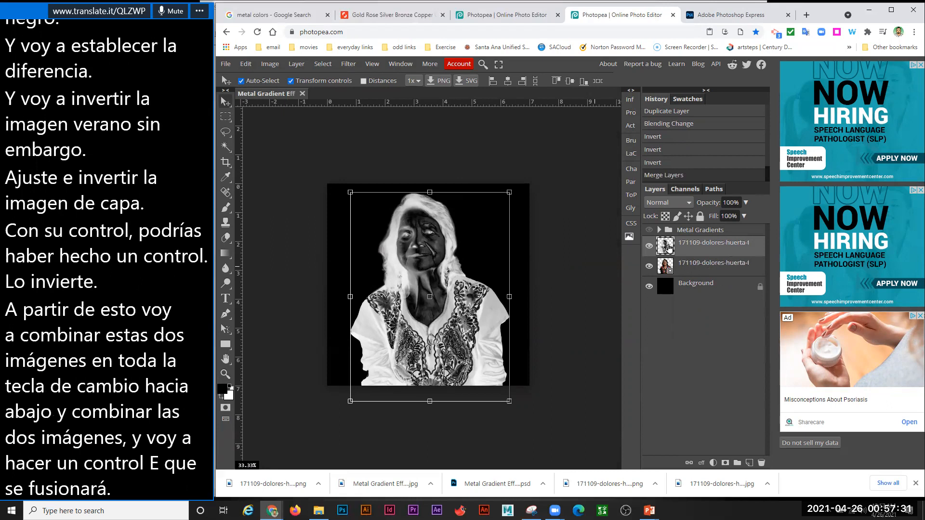
pyautogui.hotkey('ctrl', 'j')
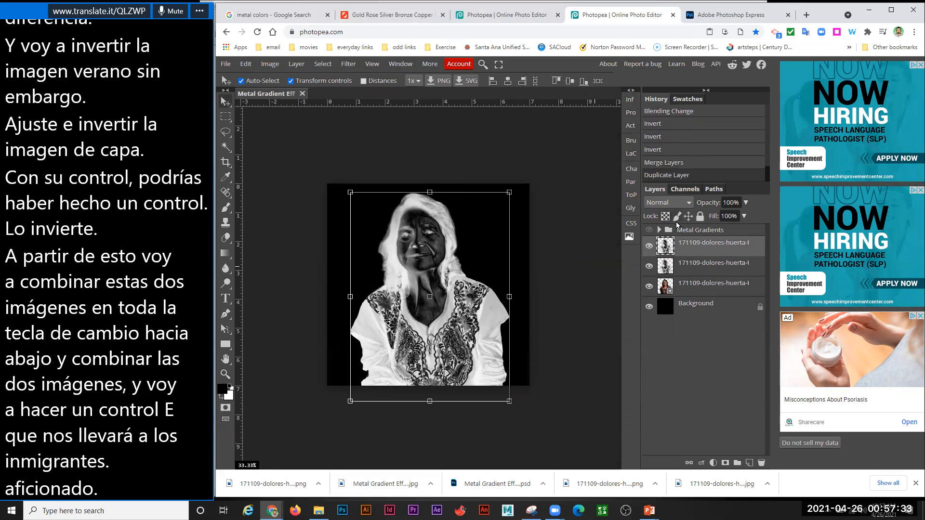
pyautogui.click(666, 204)
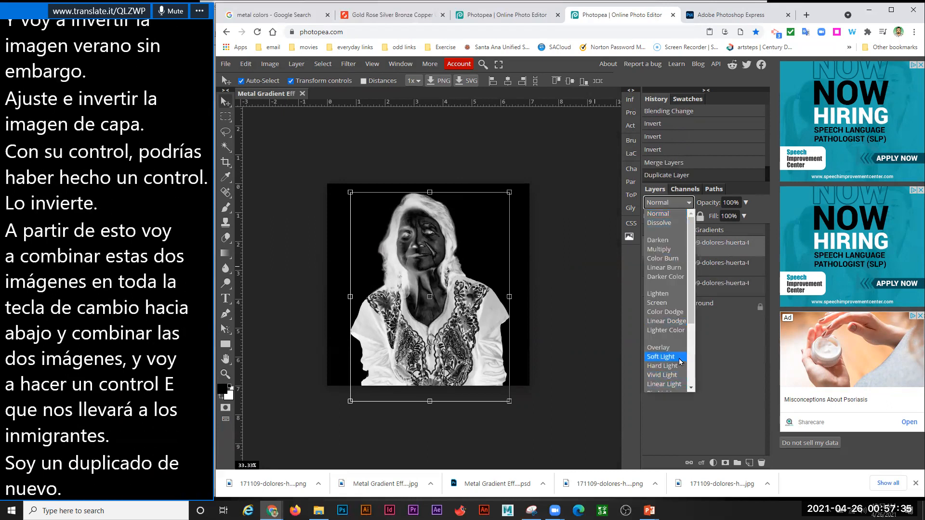
pyautogui.scroll(-2, 681, 363)
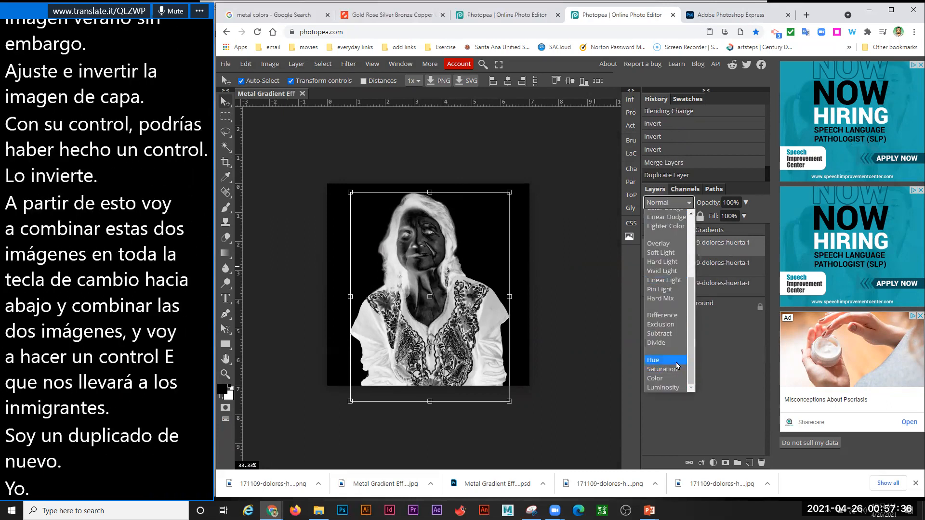
pyautogui.click(681, 316)
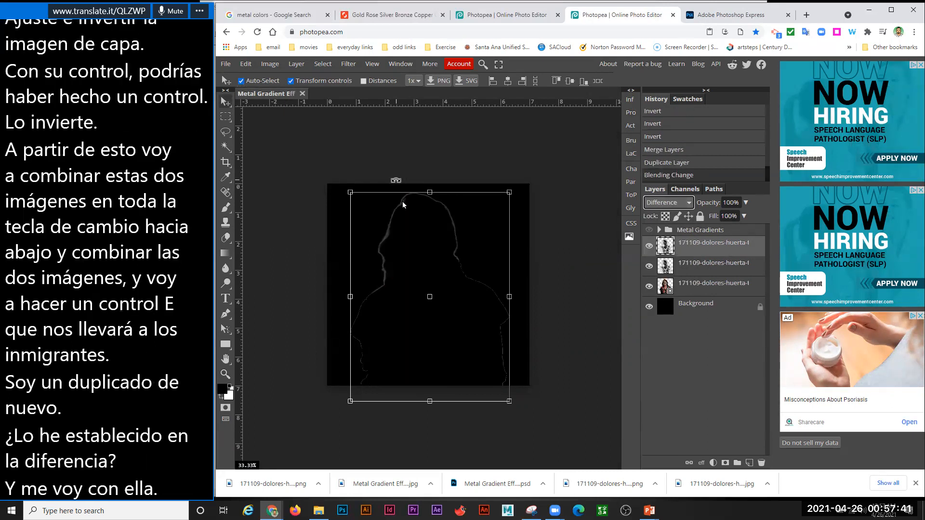
# Invert the Difference copy of the merged portrait to build up the metallic contrast.
pyautogui.click(224, 105)
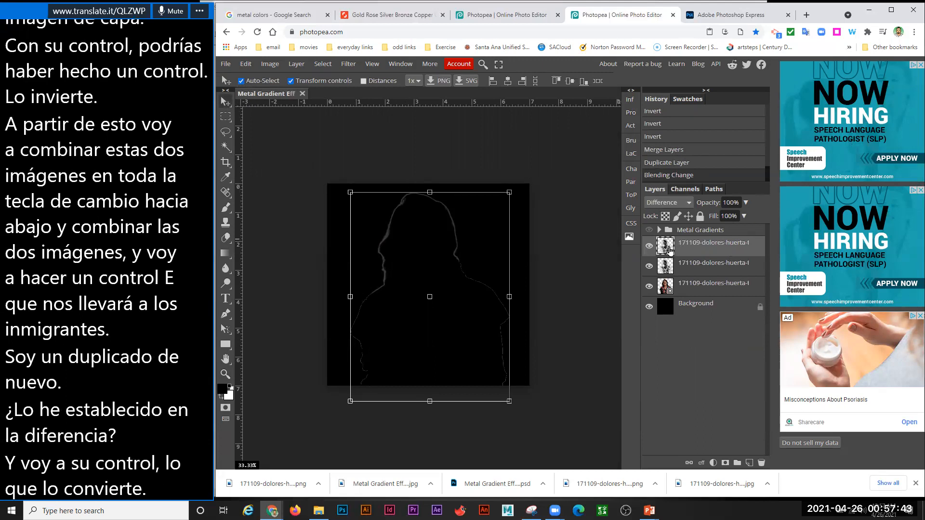
pyautogui.hotkey('ctrl', 'i')
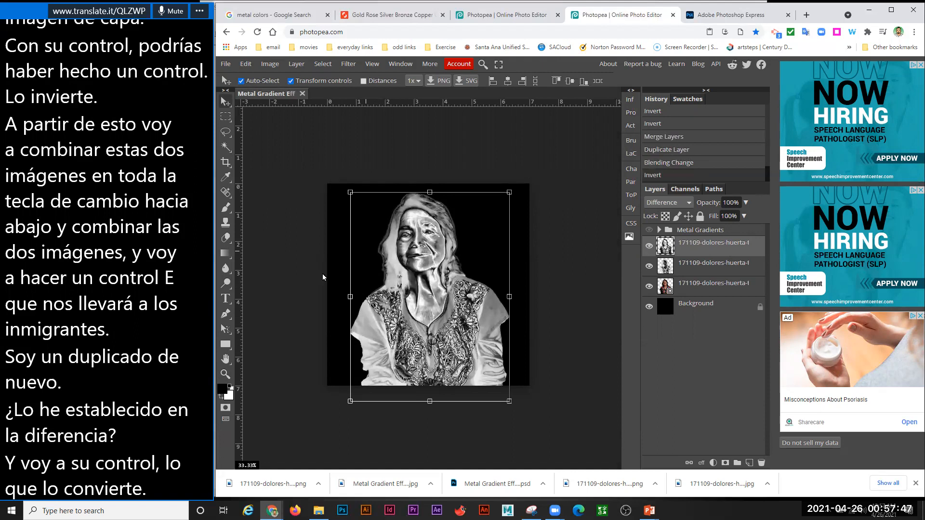
pyautogui.click(225, 374)
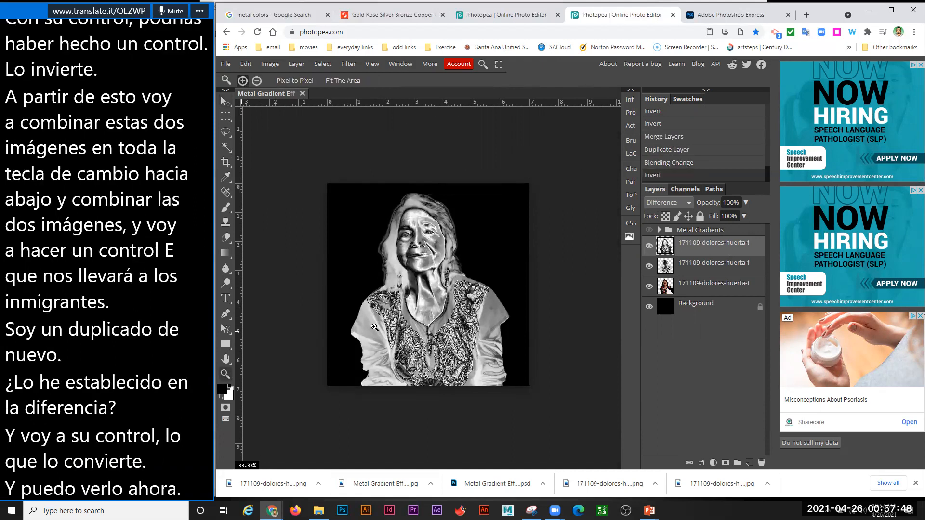
pyautogui.click(407, 314)
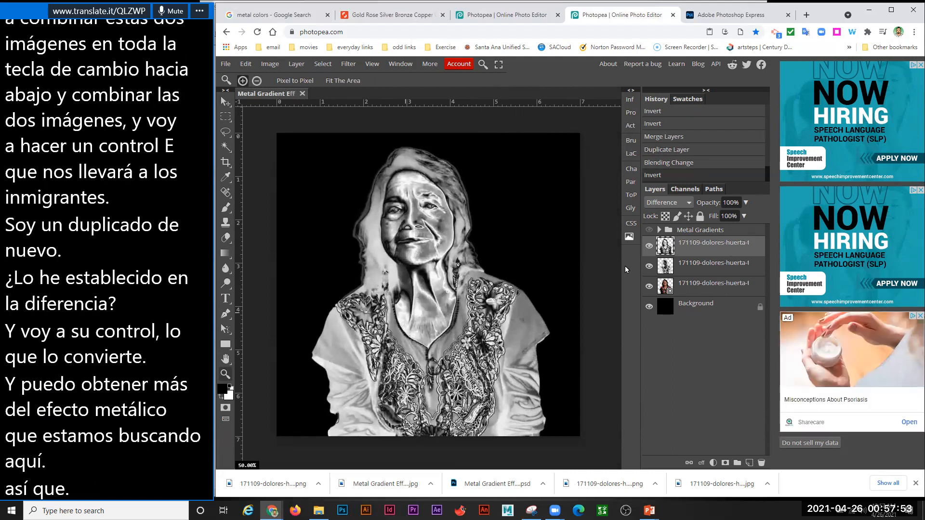
# Make the Metal Gradients group visible and expand it to reach its gradient maps.
pyautogui.click(649, 231)
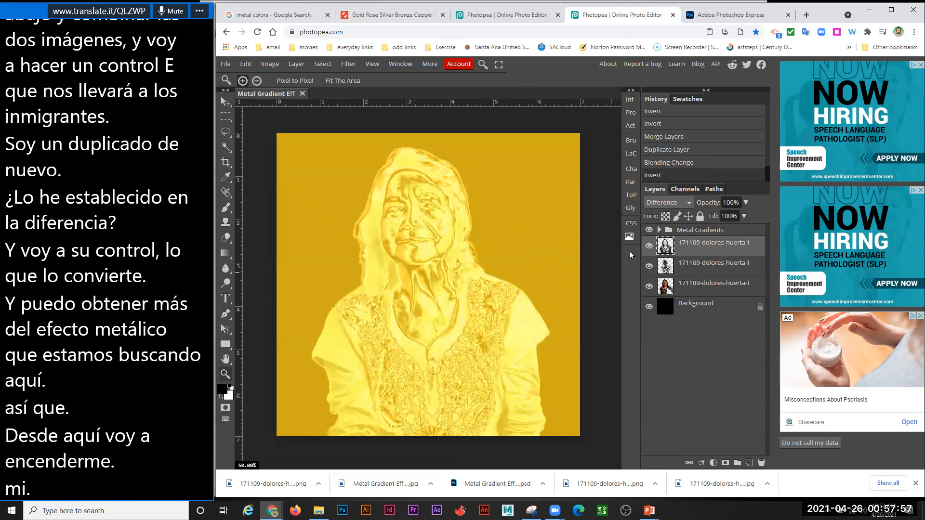
pyautogui.click(658, 231)
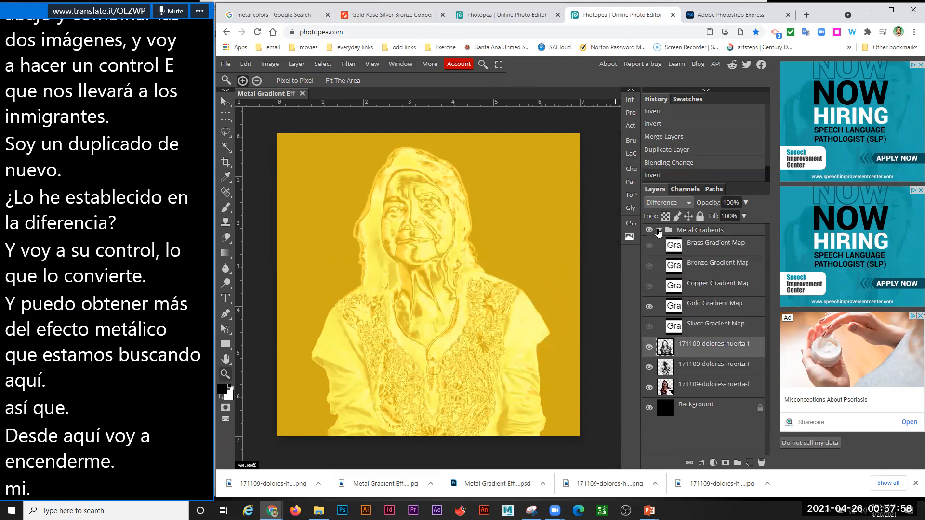
# Compare the Silver, Copper, Bronze and Brass gradient maps one at a time, ending with only the Gold Gradient Map visible.
pyautogui.click(649, 307)
pyautogui.click(650, 327)
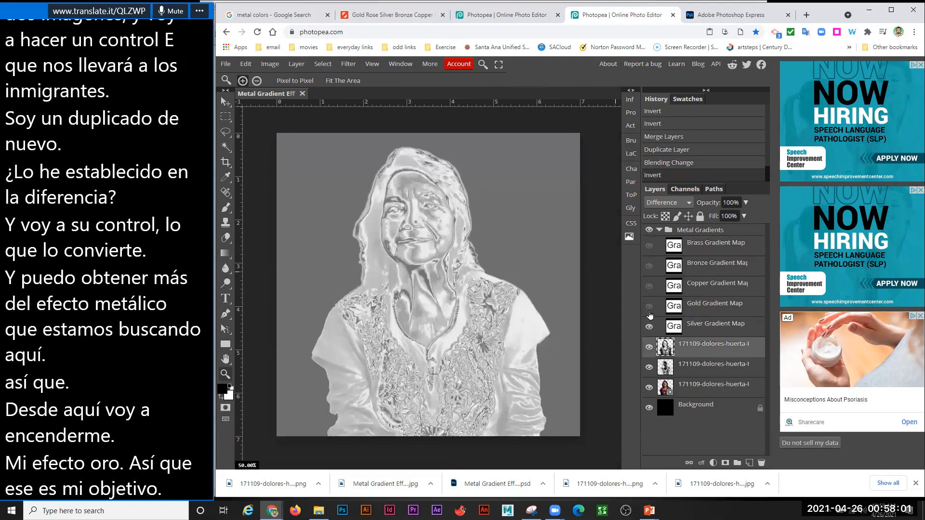
pyautogui.click(649, 327)
pyautogui.click(649, 288)
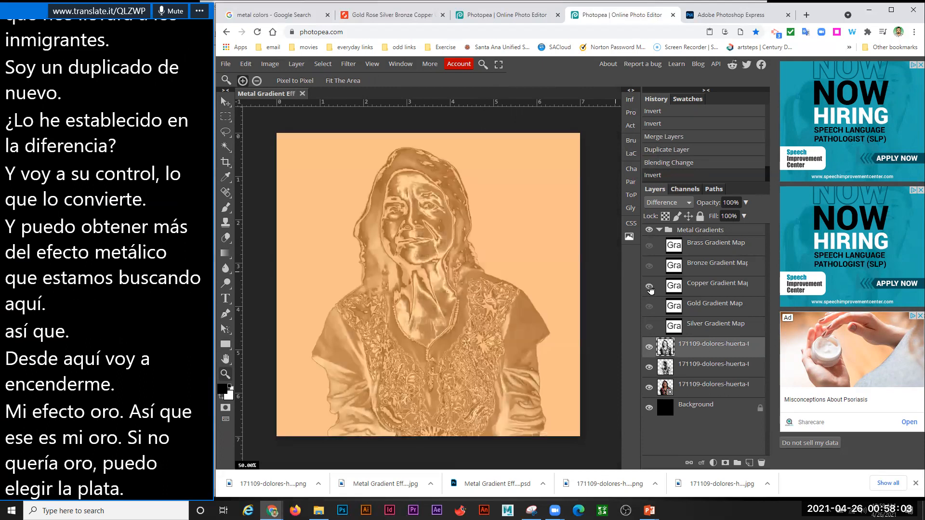
pyautogui.click(650, 288)
pyautogui.click(649, 267)
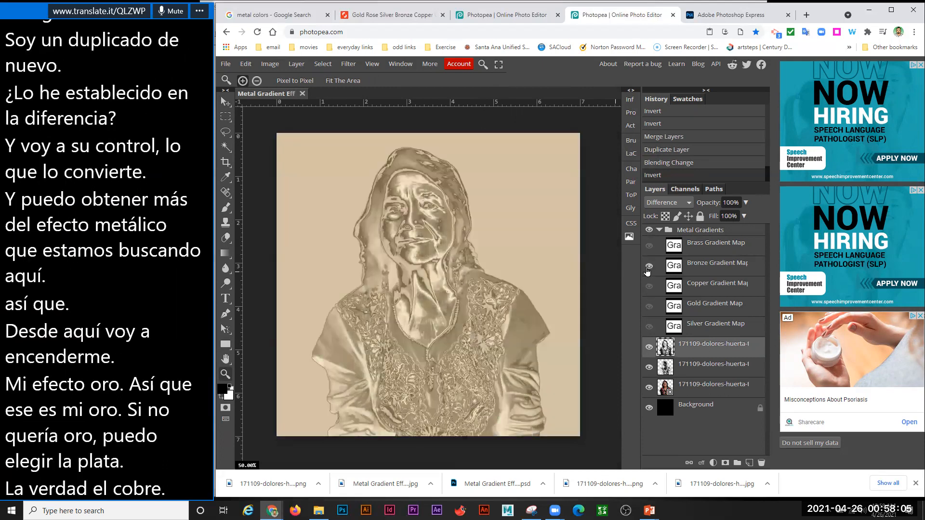
pyautogui.click(649, 268)
pyautogui.click(649, 246)
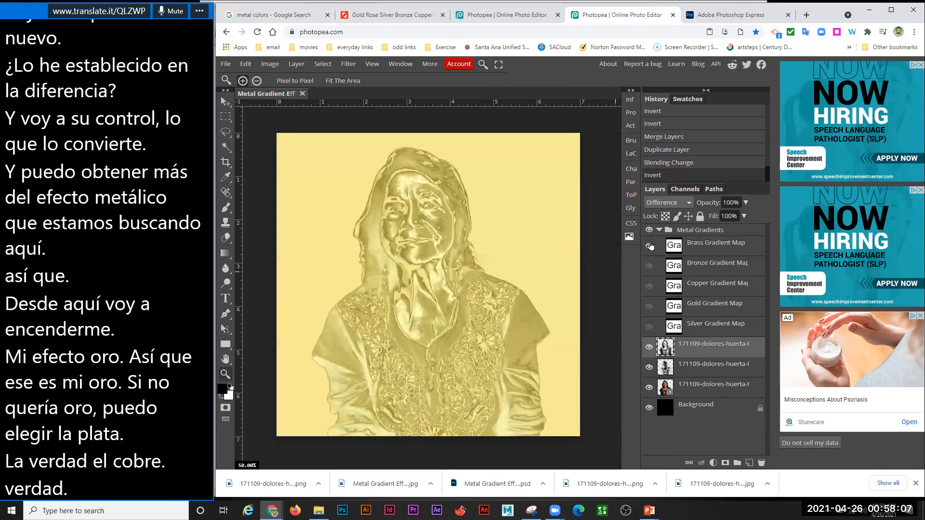
pyautogui.click(651, 246)
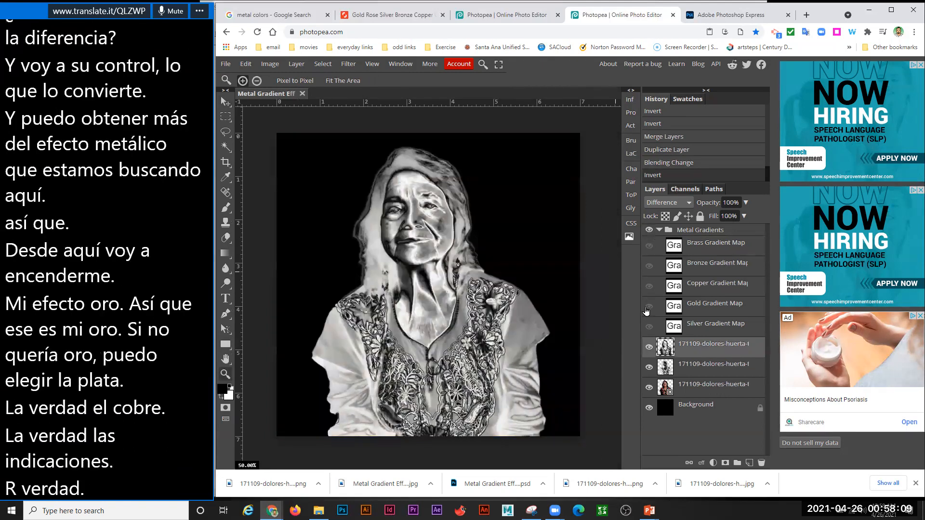
pyautogui.click(648, 307)
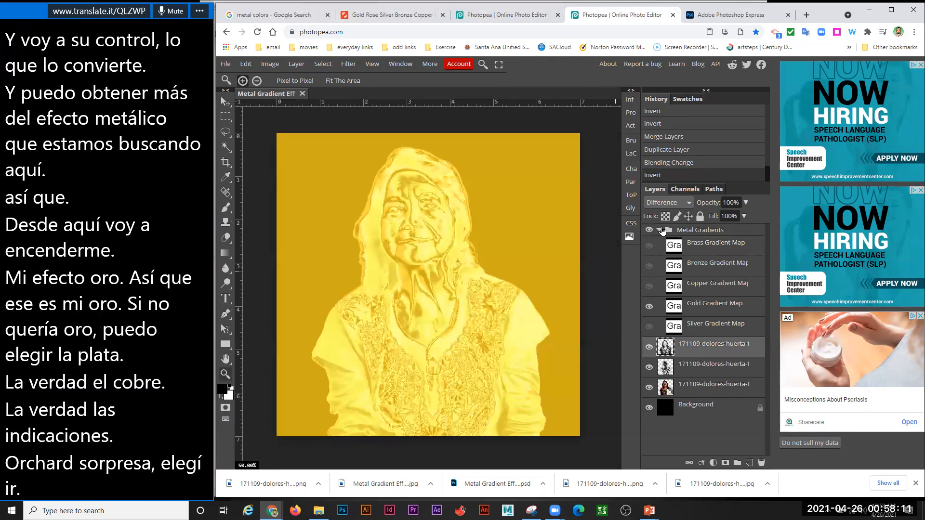
pyautogui.click(660, 230)
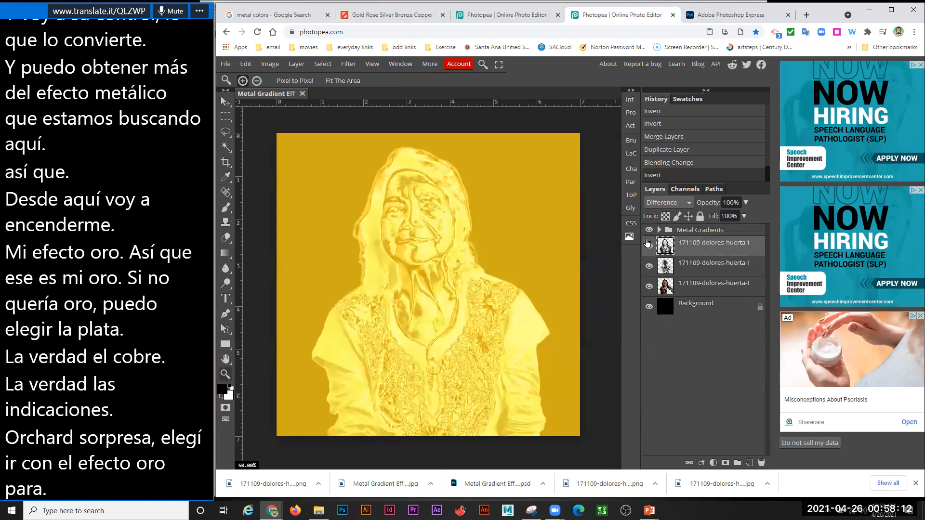
# Convert the Metal Gradients group and the two grayscale portrait layers together into one smart object.
pyautogui.click(693, 231)
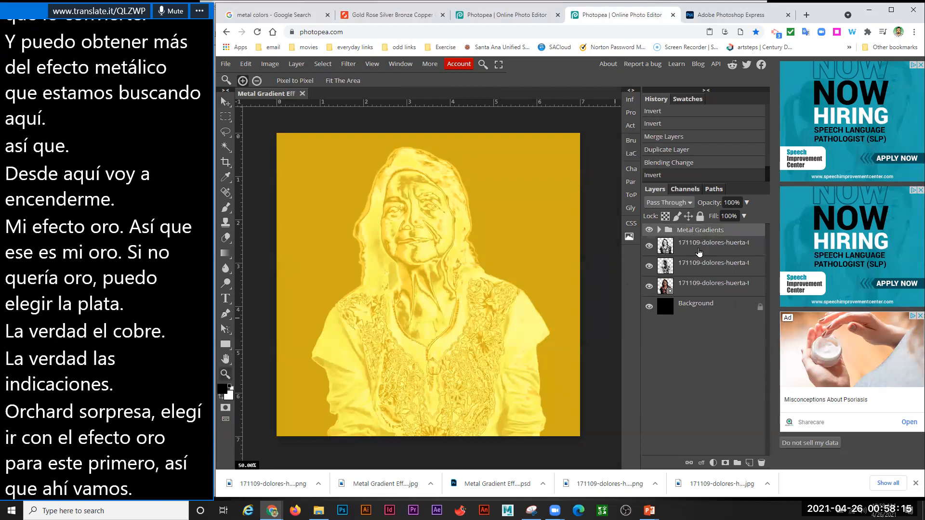
pyautogui.keyDown('shift'); pyautogui.click(700, 267); pyautogui.keyUp('shift')
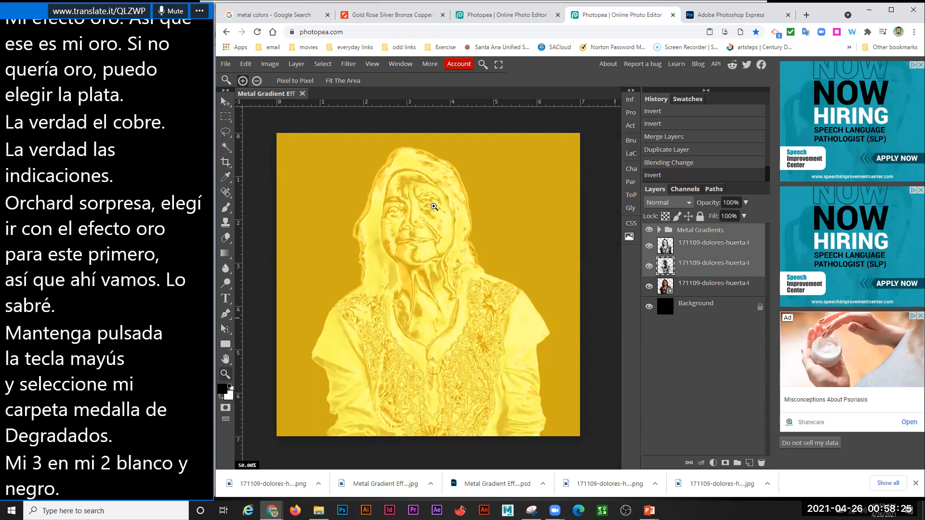
pyautogui.click(296, 65)
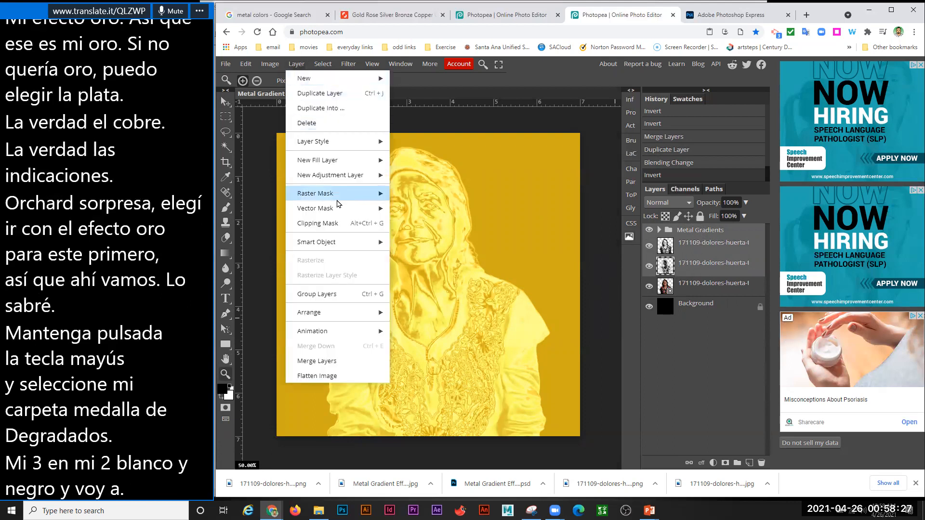
pyautogui.moveTo(339, 198)
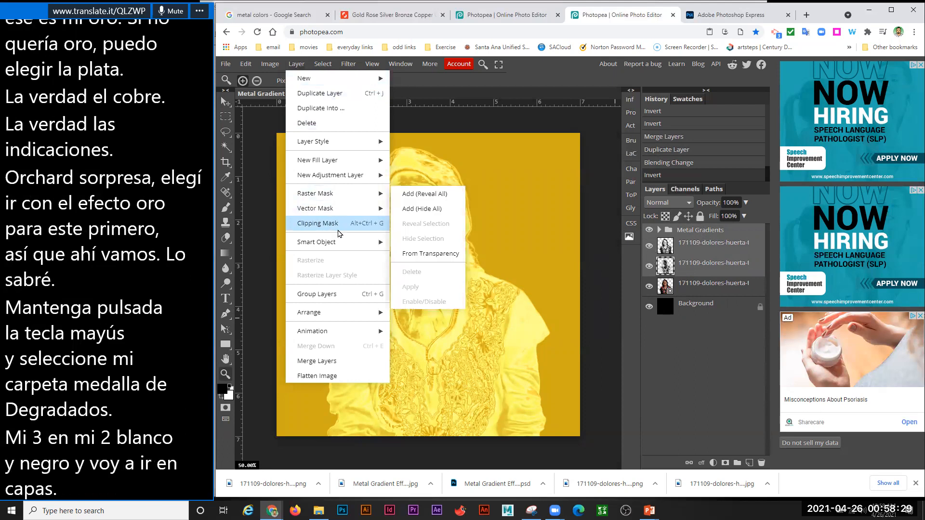
pyautogui.moveTo(341, 243)
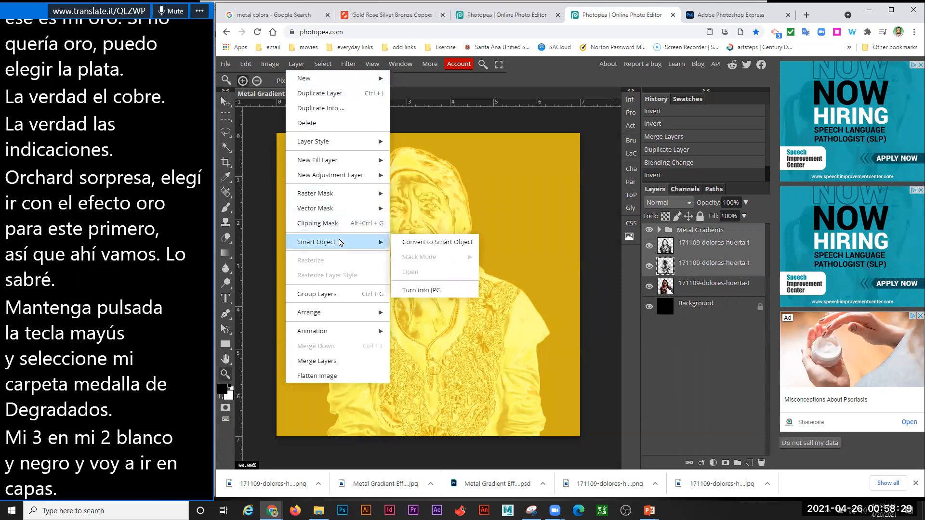
pyautogui.click(447, 244)
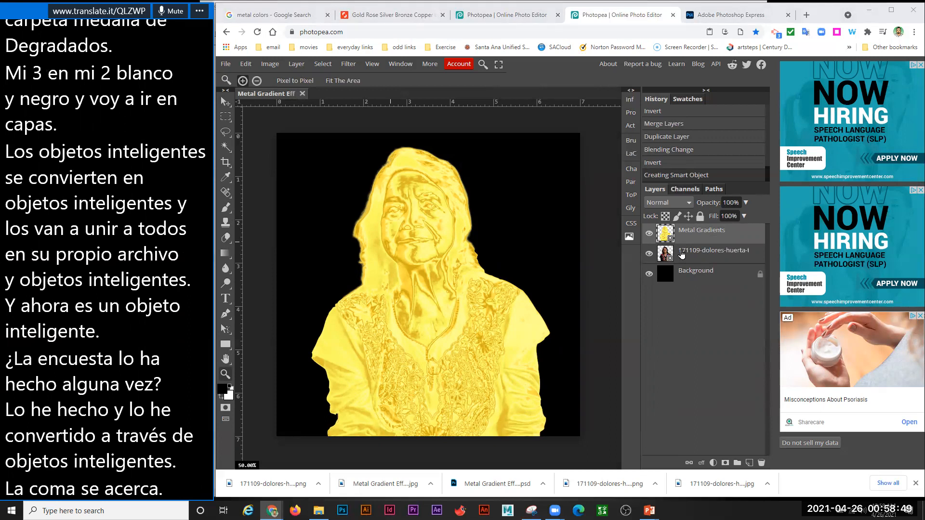
# Apply a Surface Blur smart filter with radius 10 px and threshold 20 px to the Metal Gradients smart object.
pyautogui.click(348, 65)
pyautogui.moveTo(357, 161)
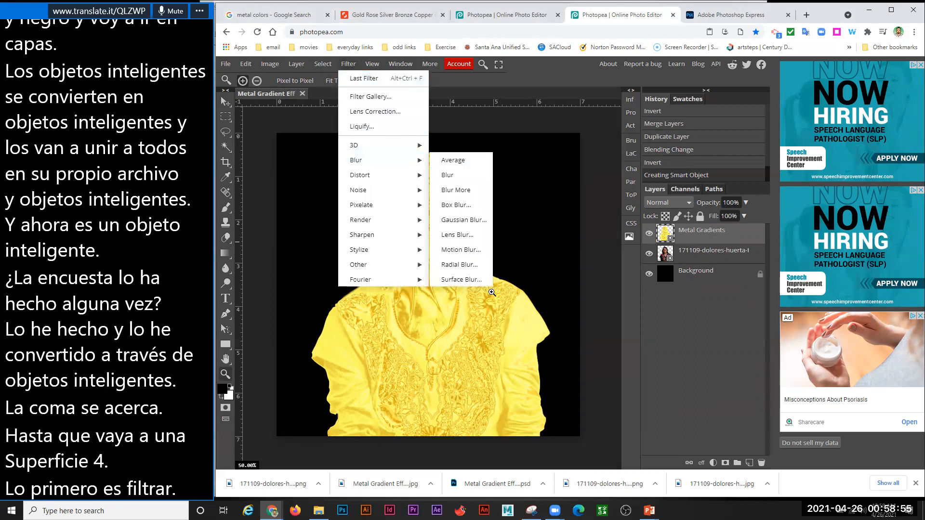
pyautogui.click(466, 280)
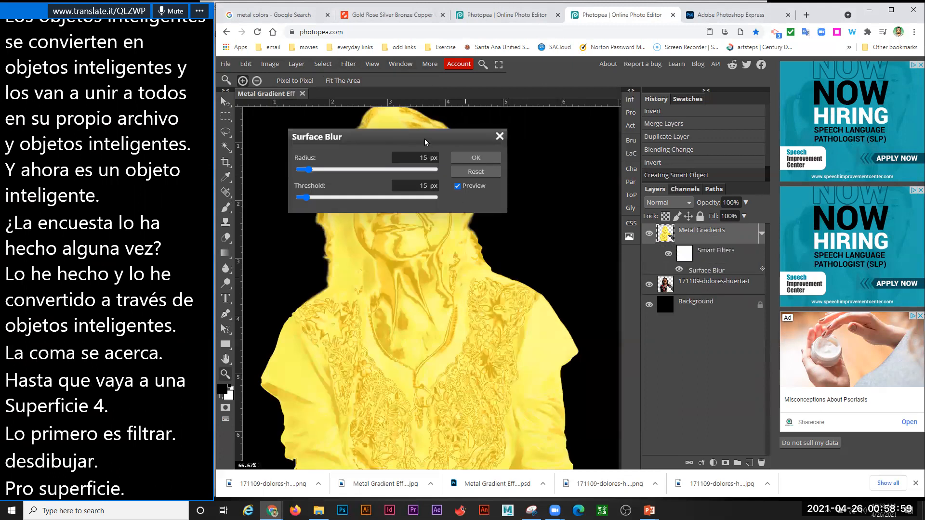
pyautogui.click(412, 155)
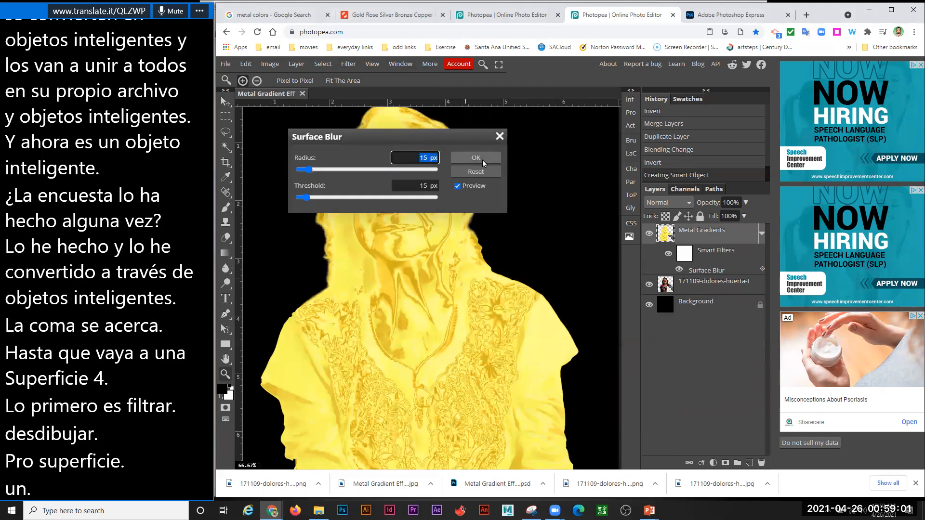
pyautogui.write('10')
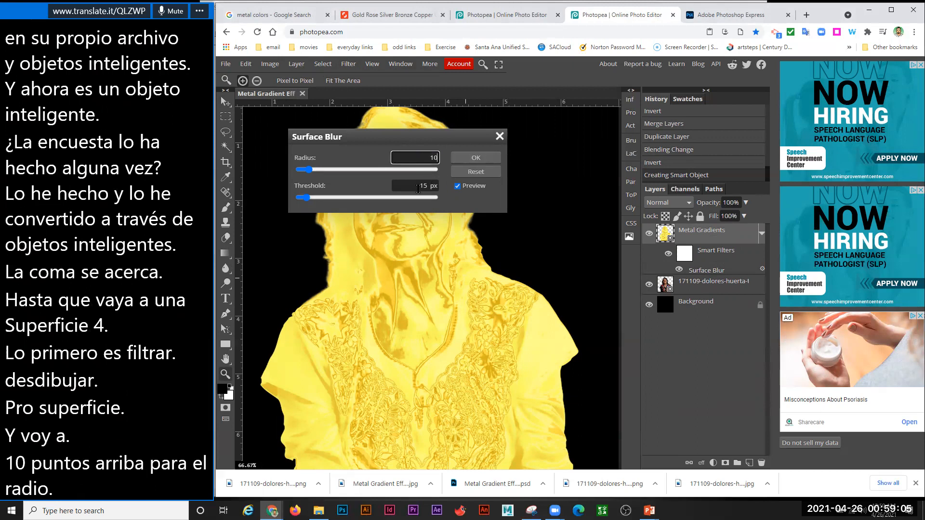
pyautogui.press('Tab')
pyautogui.write('20')
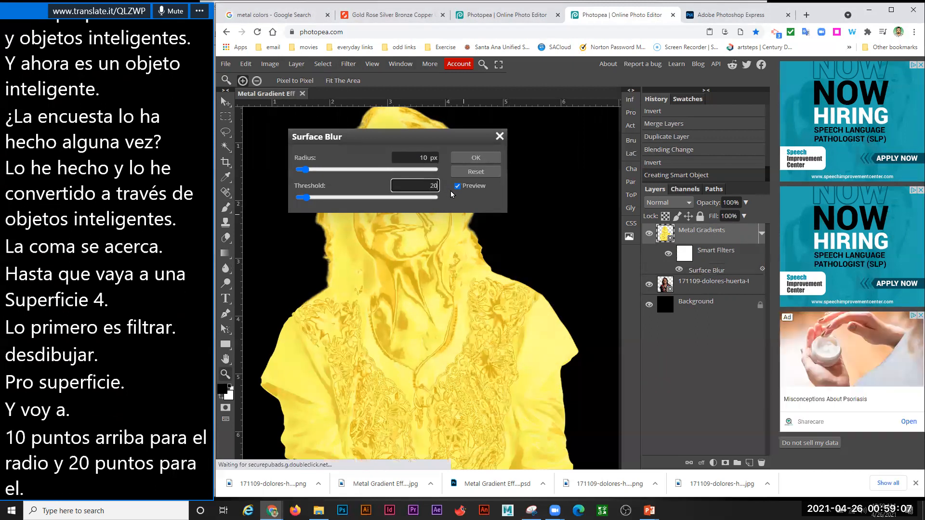
pyautogui.click(471, 159)
pyautogui.click(470, 161)
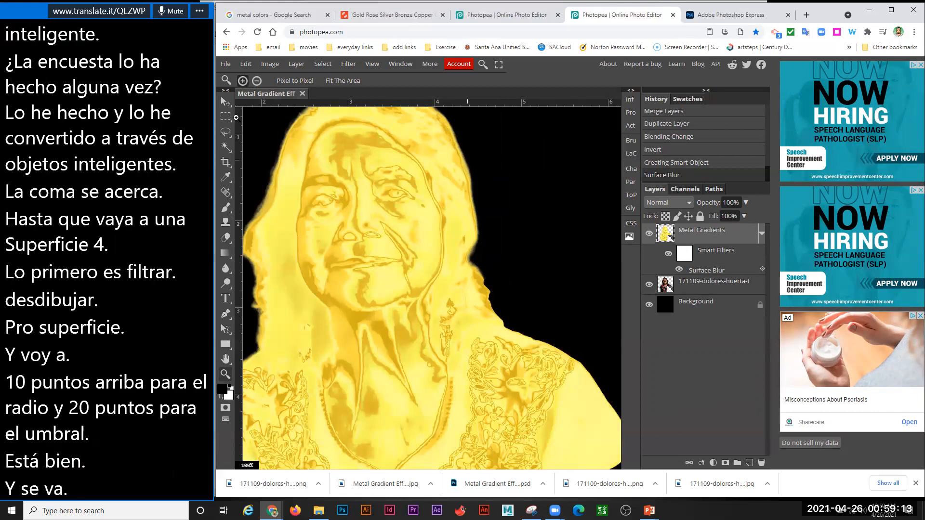
# Apply an Oil Paint filter with a radius of 1.5 px to the Metal Gradients smart object.
pyautogui.click(225, 104)
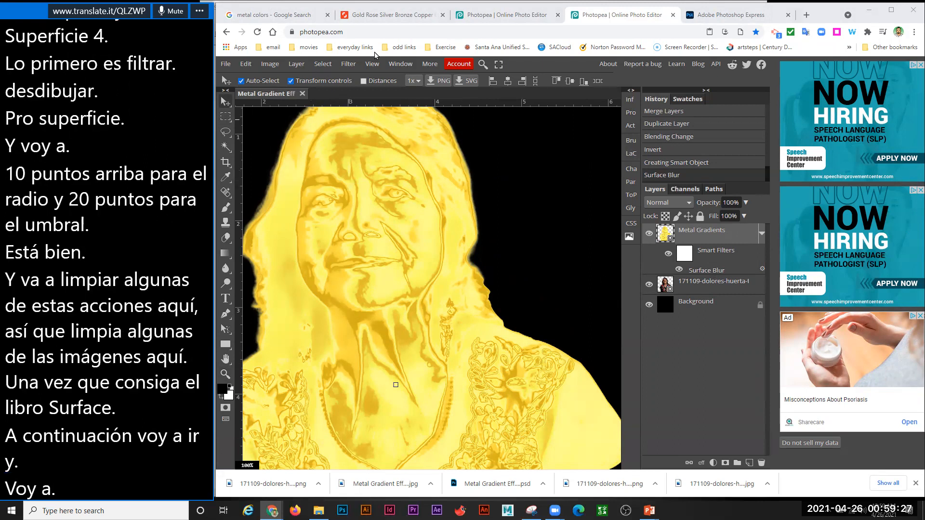
pyautogui.click(345, 64)
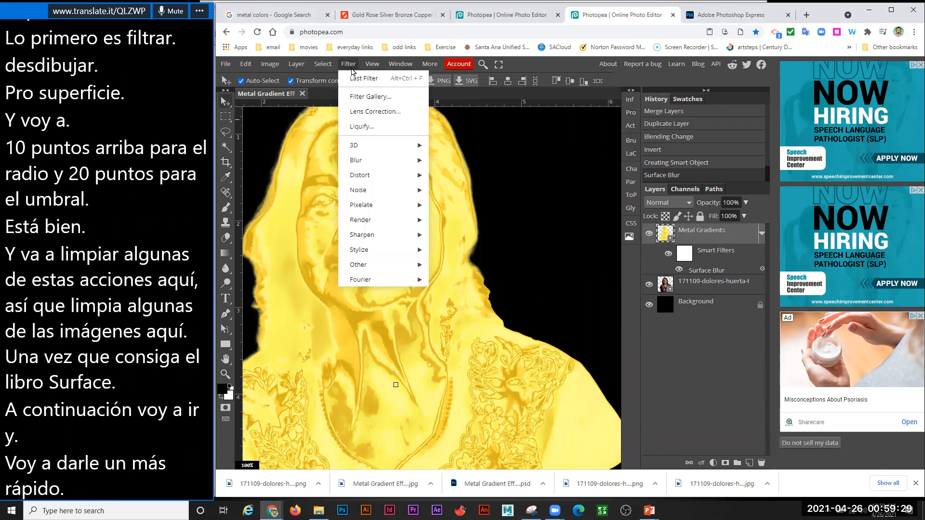
pyautogui.moveTo(389, 250)
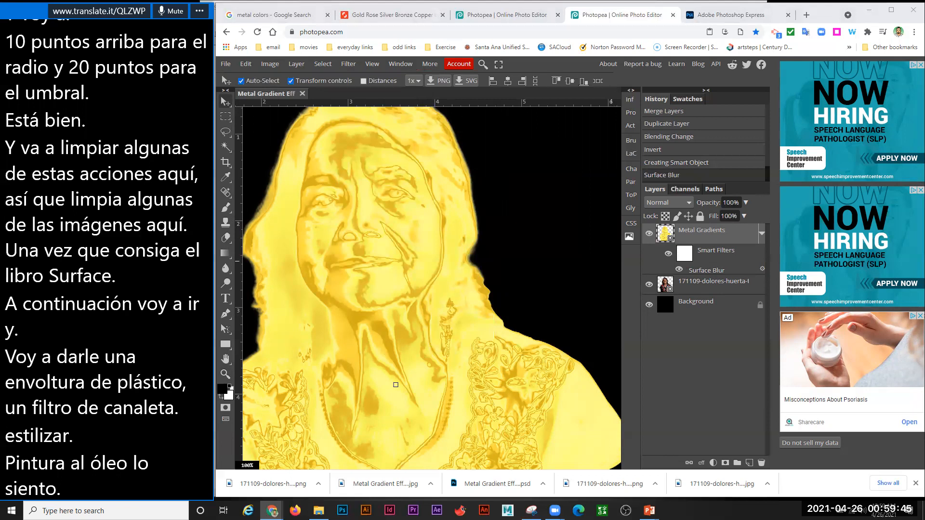
pyautogui.click(348, 63)
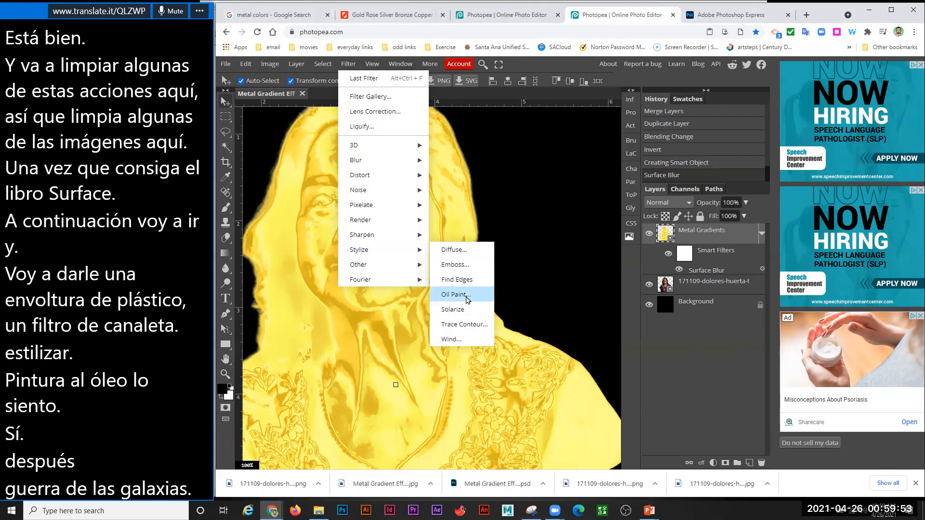
pyautogui.click(463, 296)
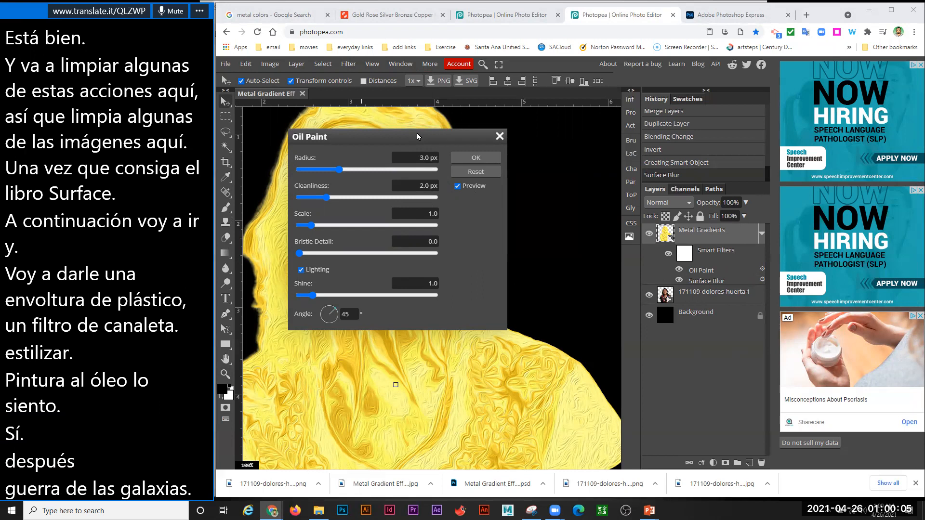
pyautogui.moveTo(419, 137); pyautogui.dragTo(615, 126)
pyautogui.click(608, 149)
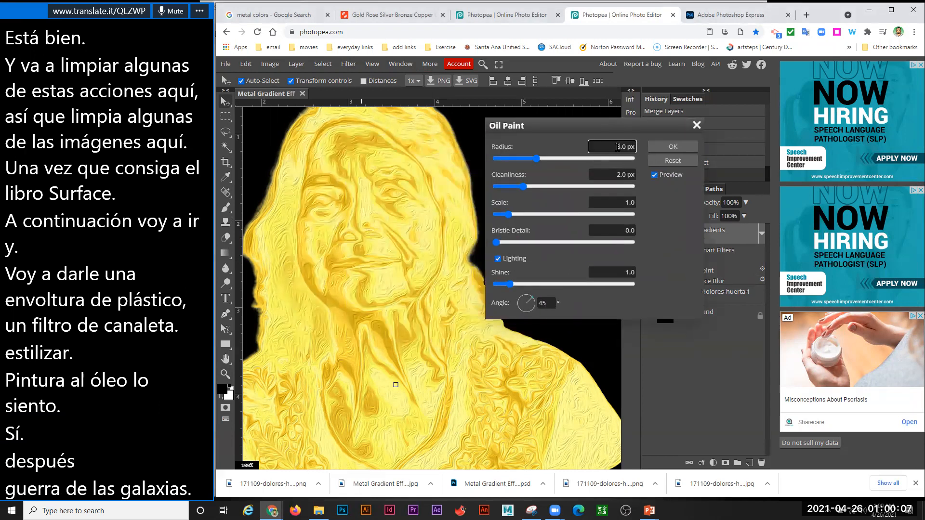
pyautogui.write('1.')
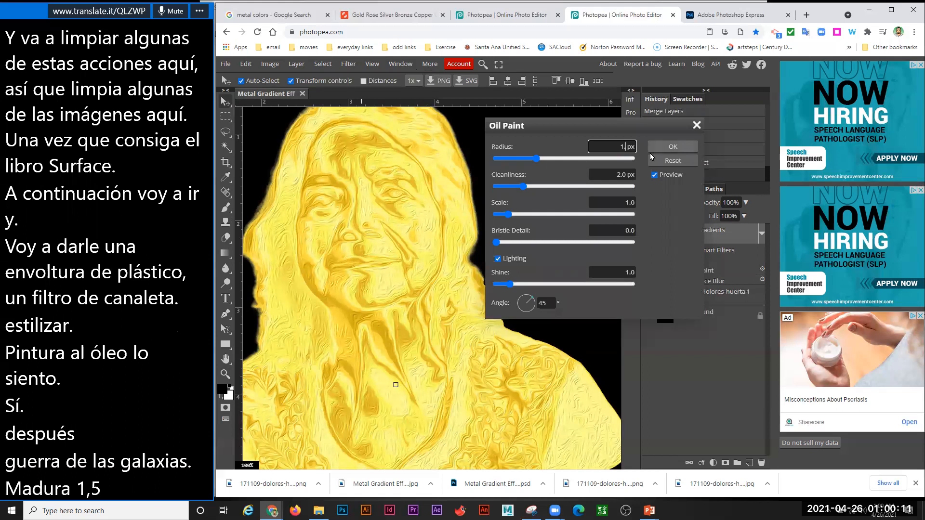
pyautogui.write('5')
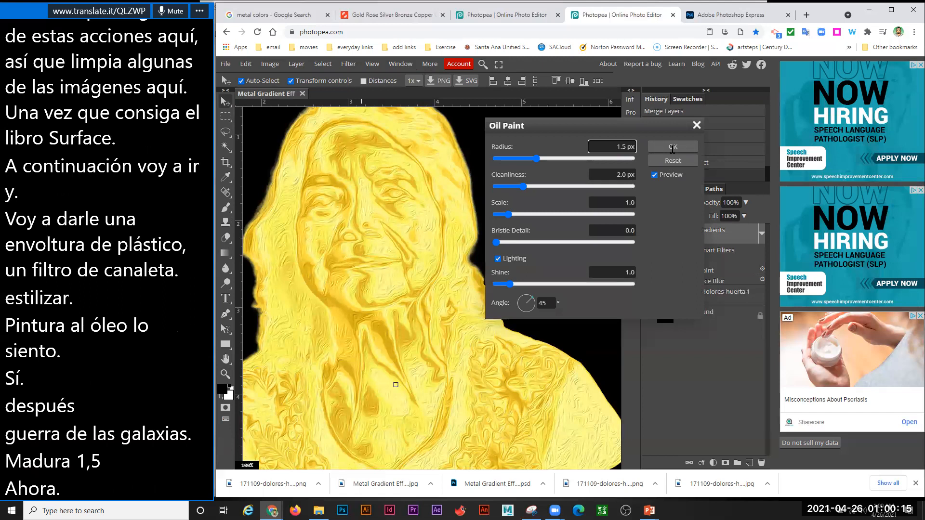
pyautogui.press('Tab')
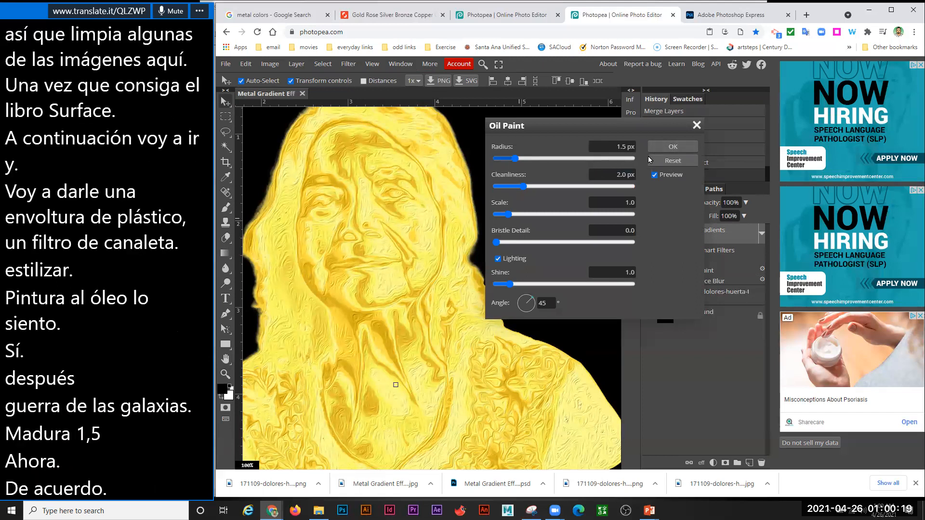
pyautogui.click(667, 149)
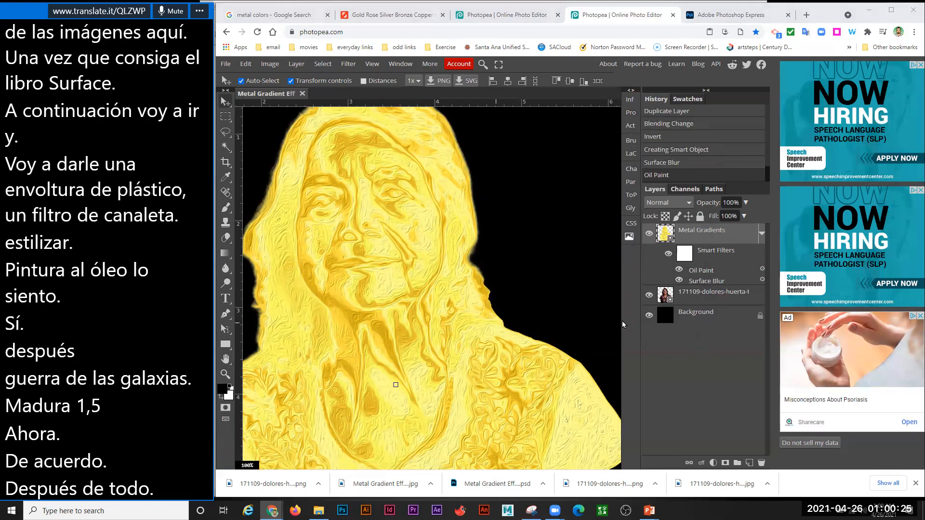
# Add the Filter Gallery's Plastic Wrap effect with strength 20, detail 1 and smoothness 15 to the Metal Gradients smart object.
pyautogui.click(348, 64)
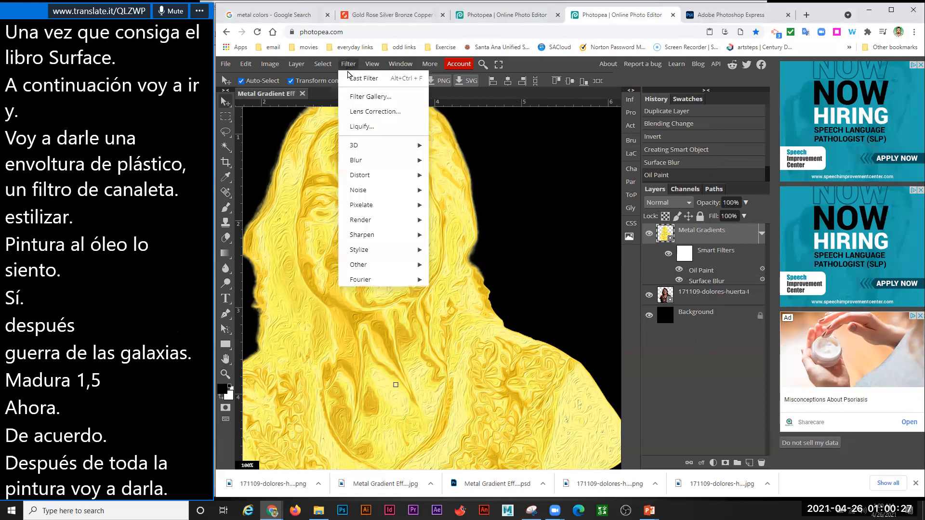
pyautogui.click(372, 97)
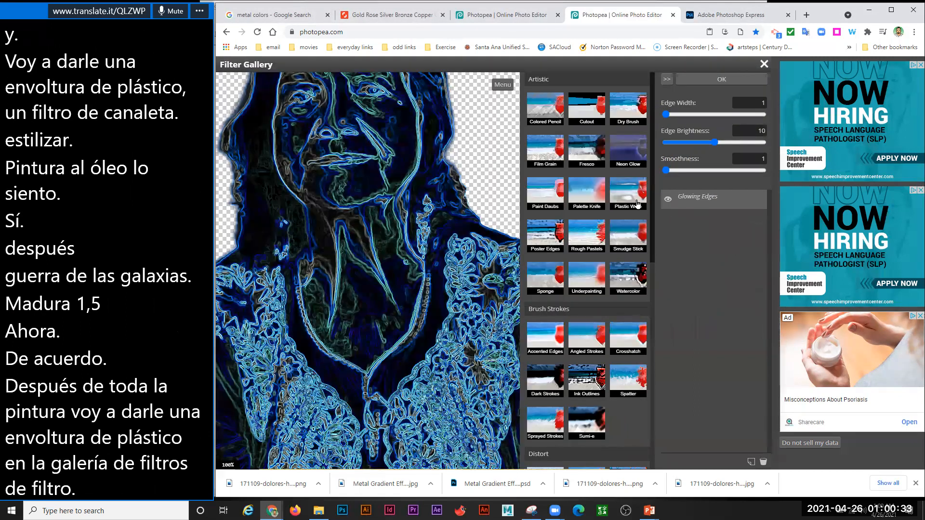
pyautogui.click(624, 198)
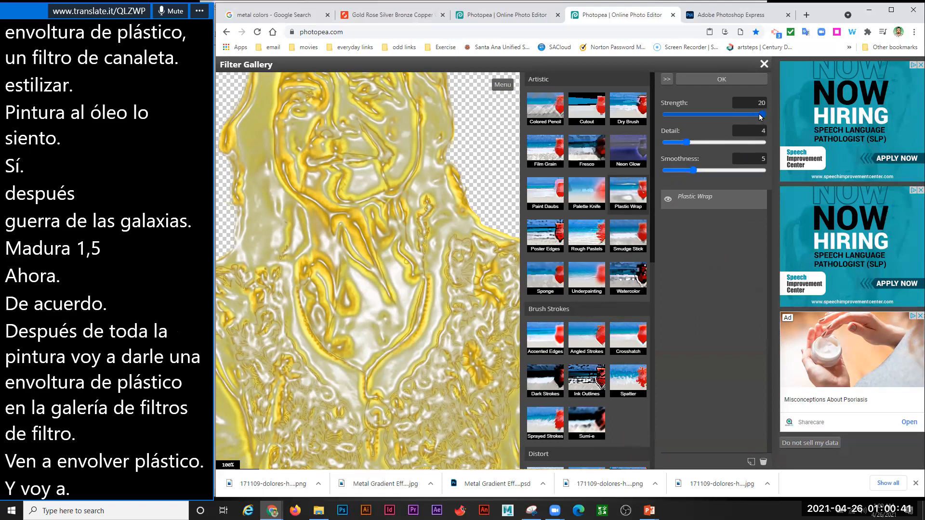
pyautogui.moveTo(771, 113); pyautogui.dragTo(758, 115)
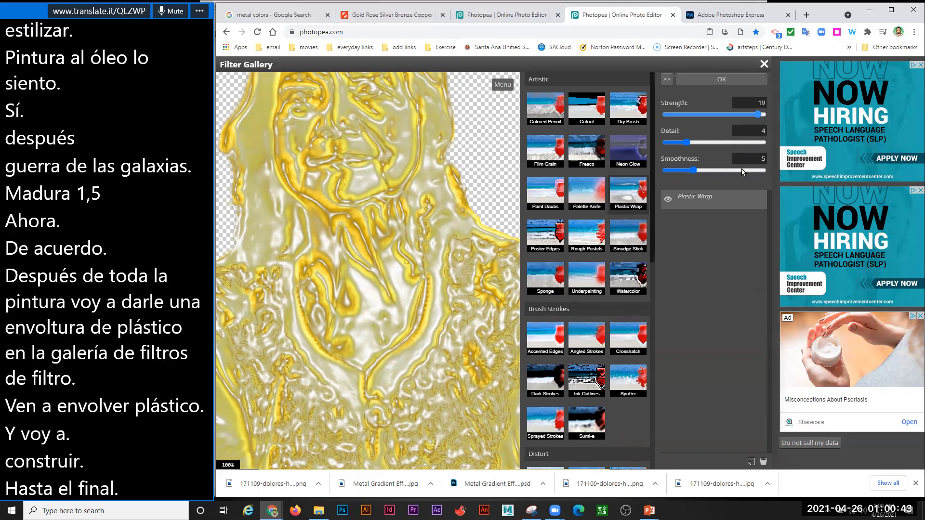
pyautogui.click(765, 170)
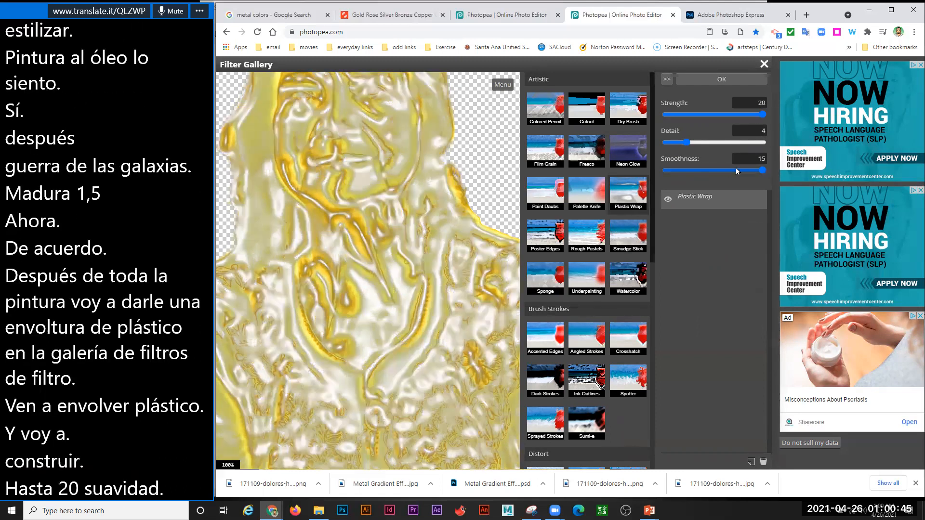
pyautogui.click(667, 144)
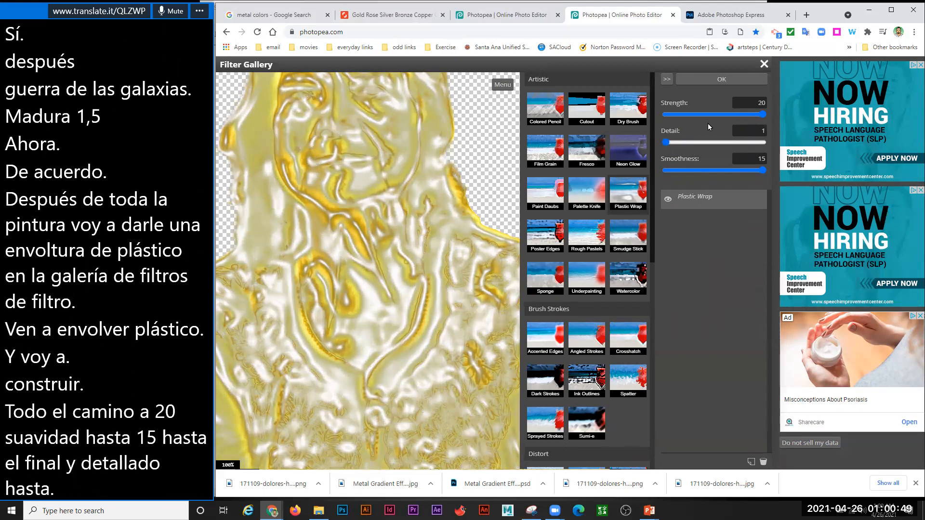
pyautogui.click(713, 78)
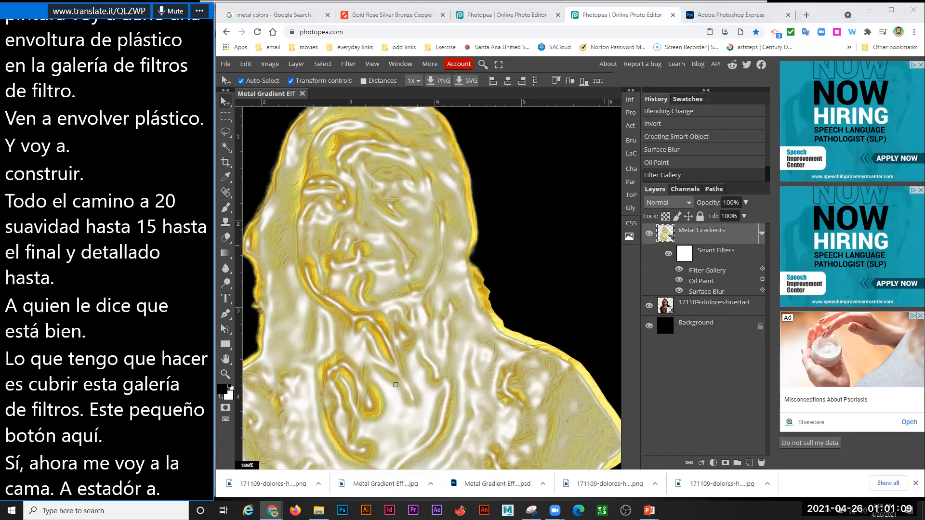
# Set the Filter Gallery smart filter's blending to Color Dodge at 30% opacity.
pyautogui.click(763, 270)
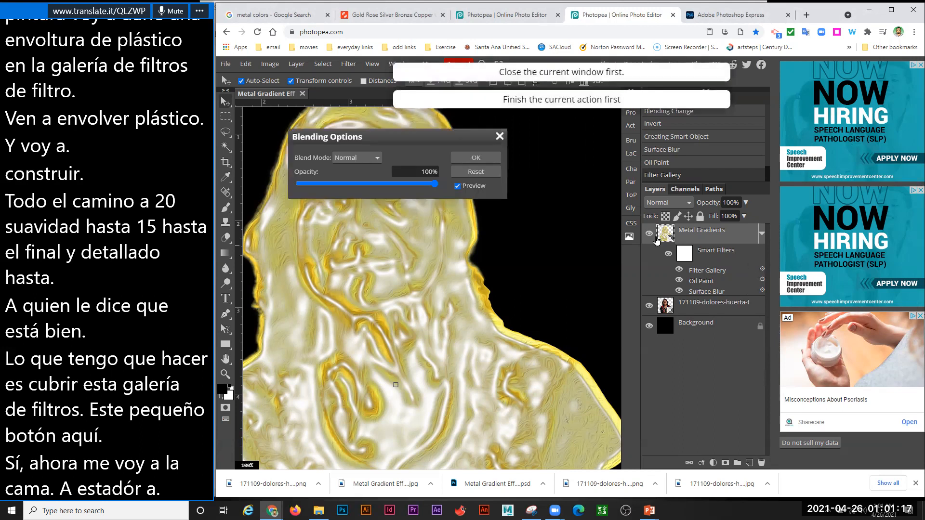
pyautogui.click(357, 159)
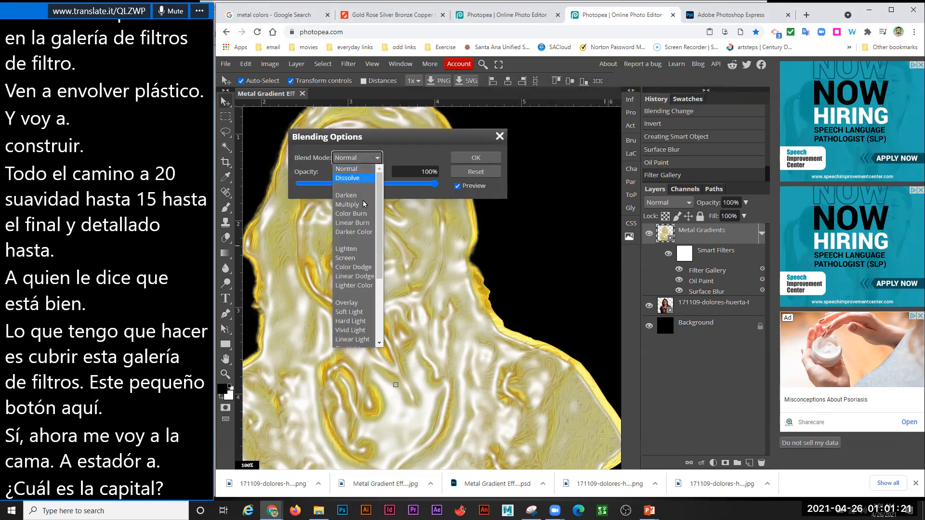
pyautogui.click(367, 265)
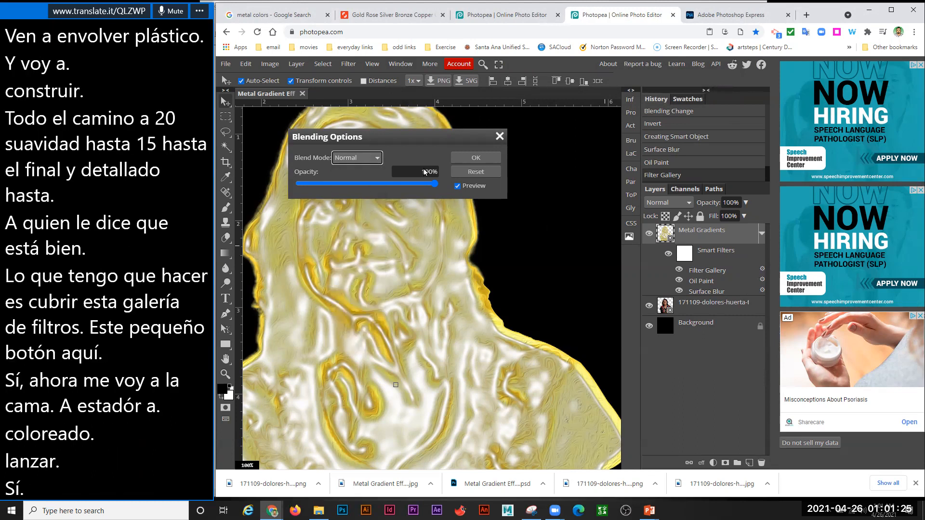
pyautogui.click(419, 172)
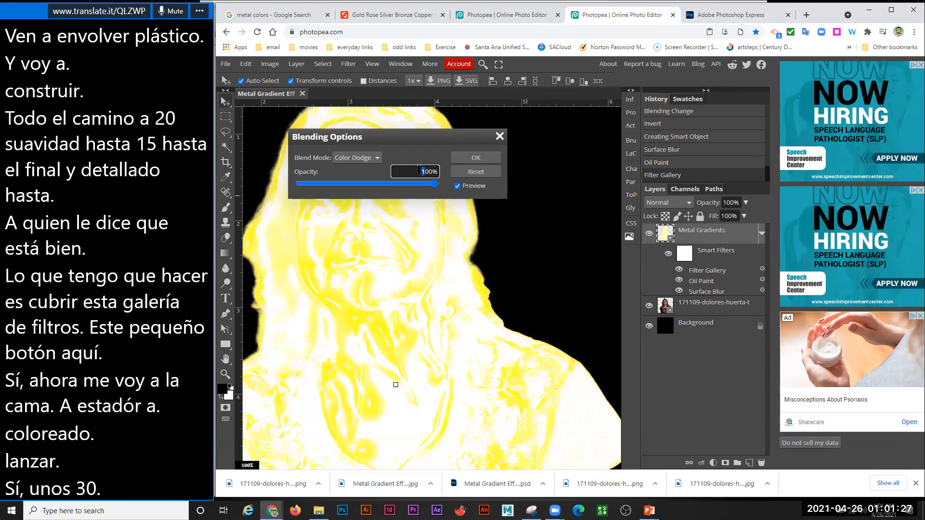
pyautogui.click(422, 172)
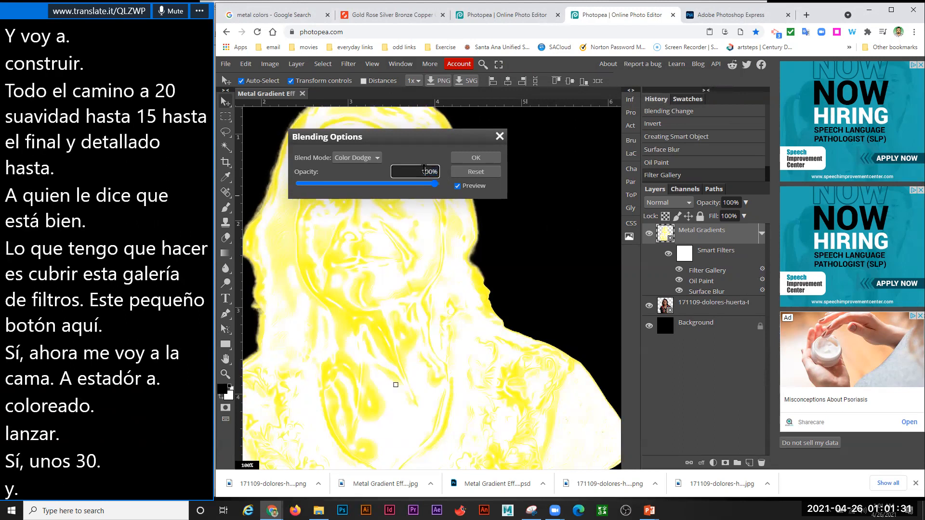
pyautogui.doubleClick(436, 170)
pyautogui.write('30')
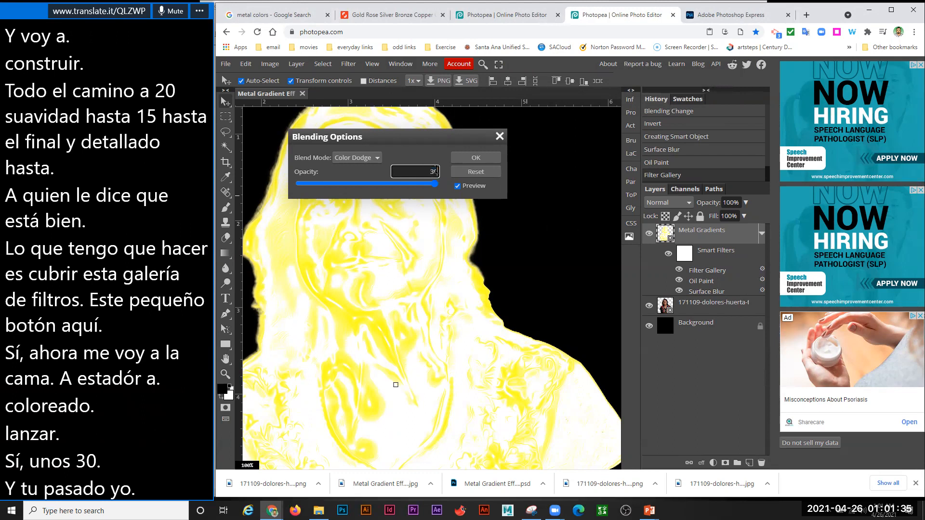
pyautogui.click(470, 158)
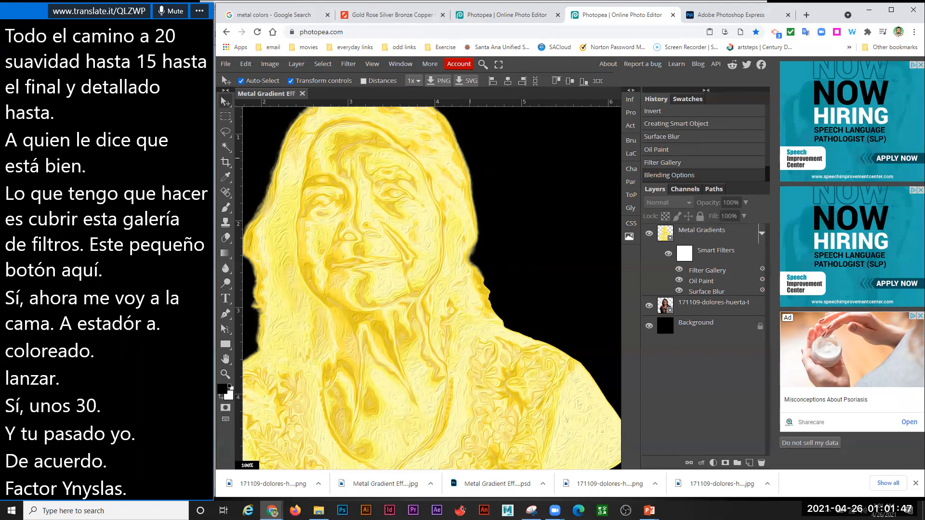
# Add a white Inner Glow layer style to the Metal Gradients smart object.
pyautogui.click(734, 236)
pyautogui.doubleClick(734, 235)
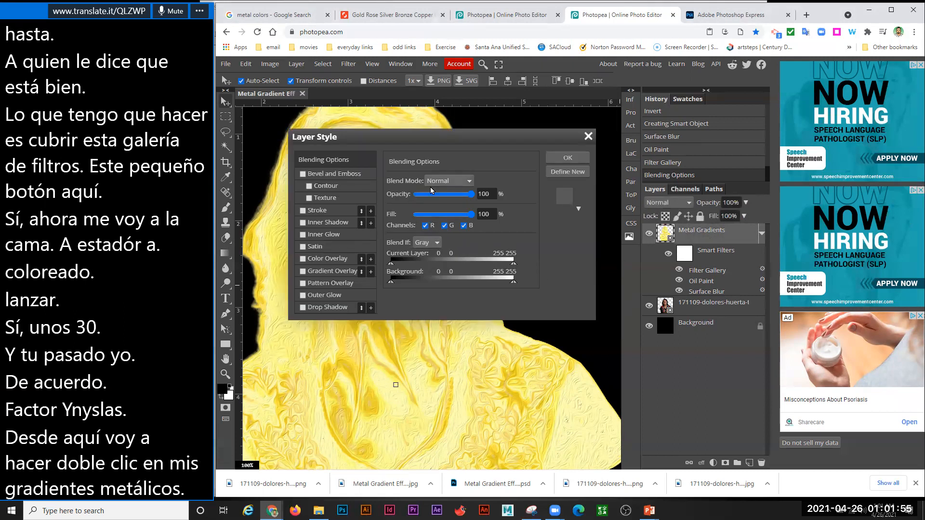
pyautogui.click(316, 236)
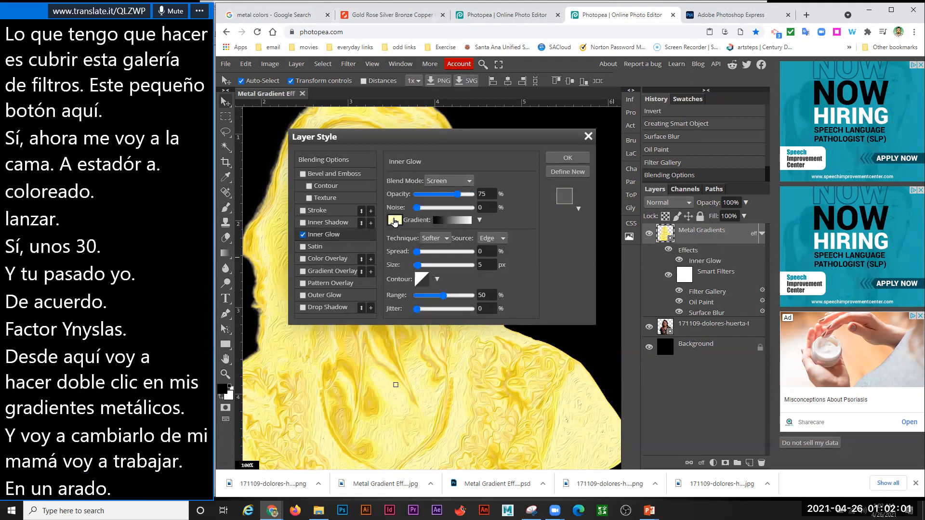
pyautogui.click(394, 220)
pyautogui.click(555, 433)
pyautogui.click(542, 446)
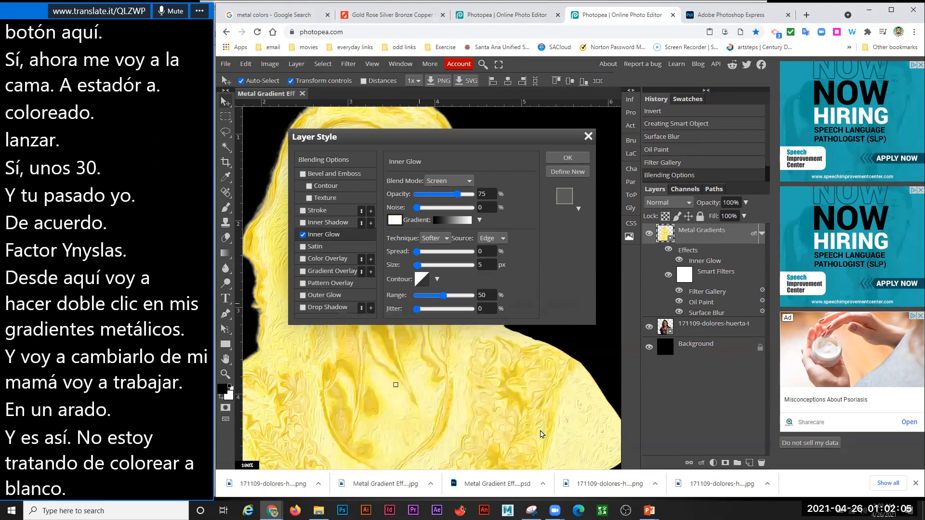
# Set the Inner Glow's opacity to 20% and its size to 50 px, and apply the layer style.
pyautogui.click(487, 193)
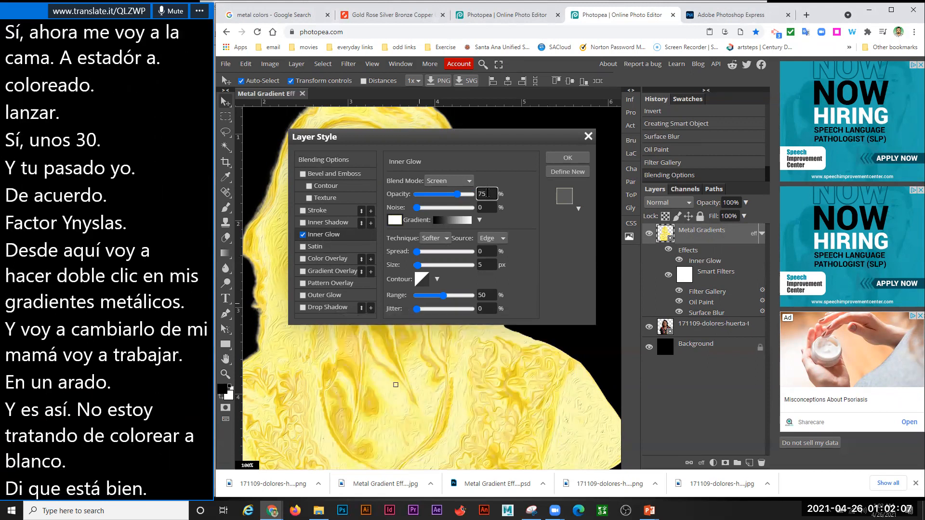
pyautogui.write('20')
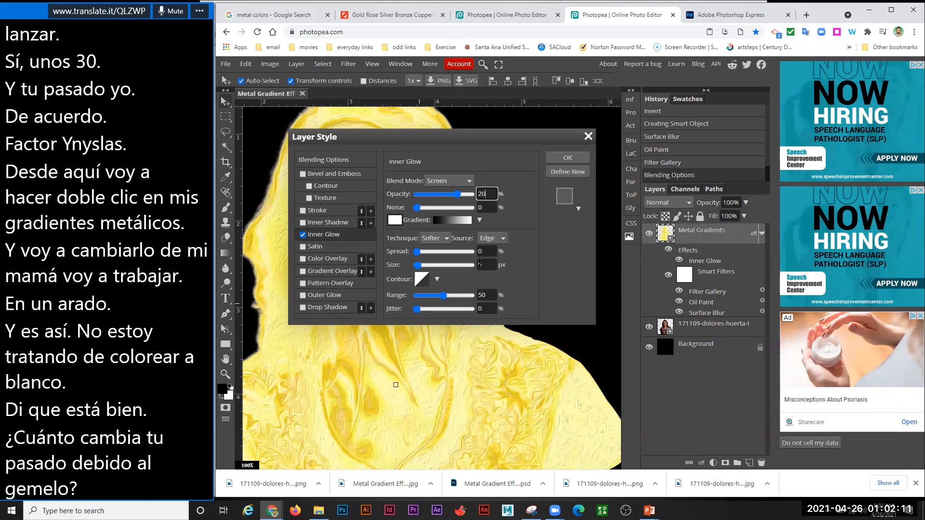
pyautogui.click(487, 264)
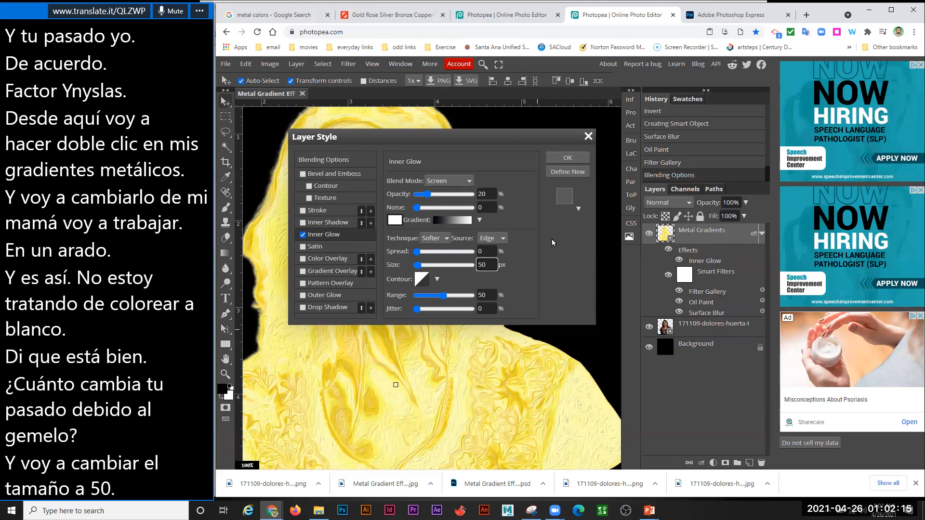
pyautogui.click(553, 253)
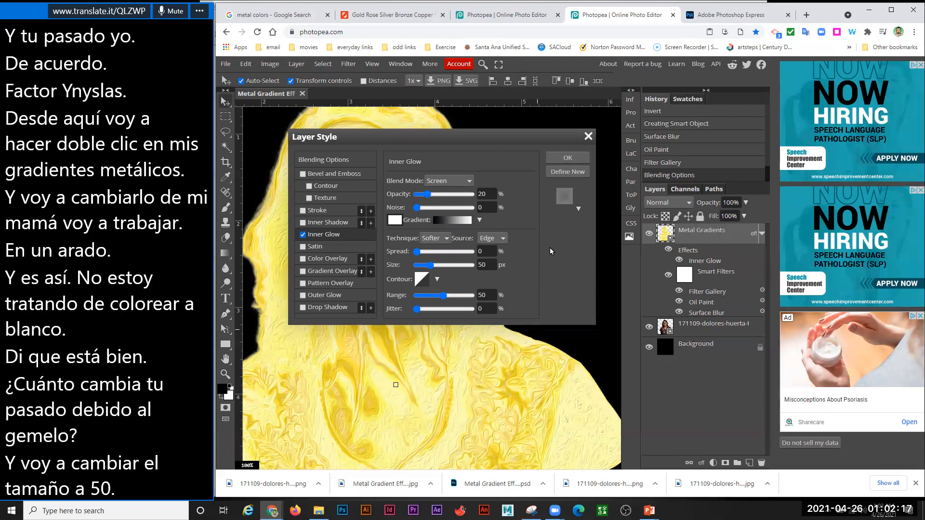
pyautogui.click(567, 159)
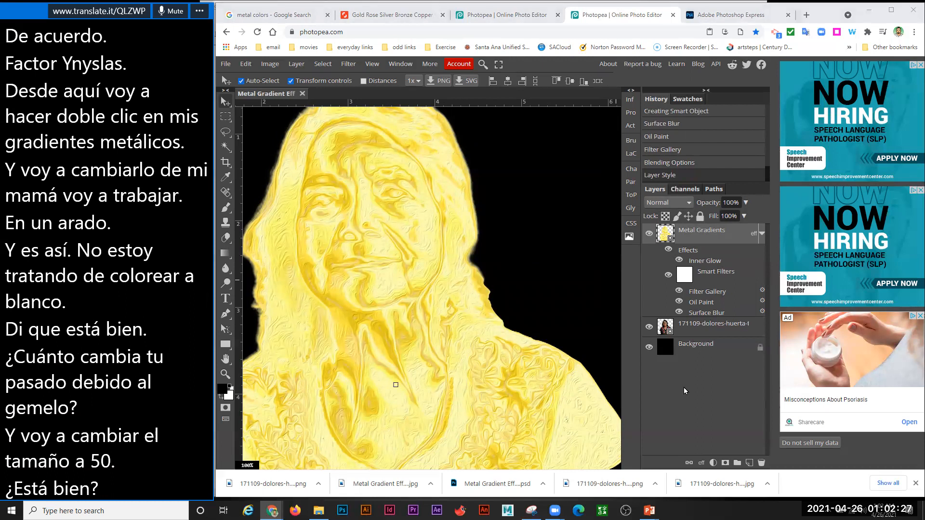
# Save the finished gold portrait document as a PSD file.
pyautogui.click(420, 234)
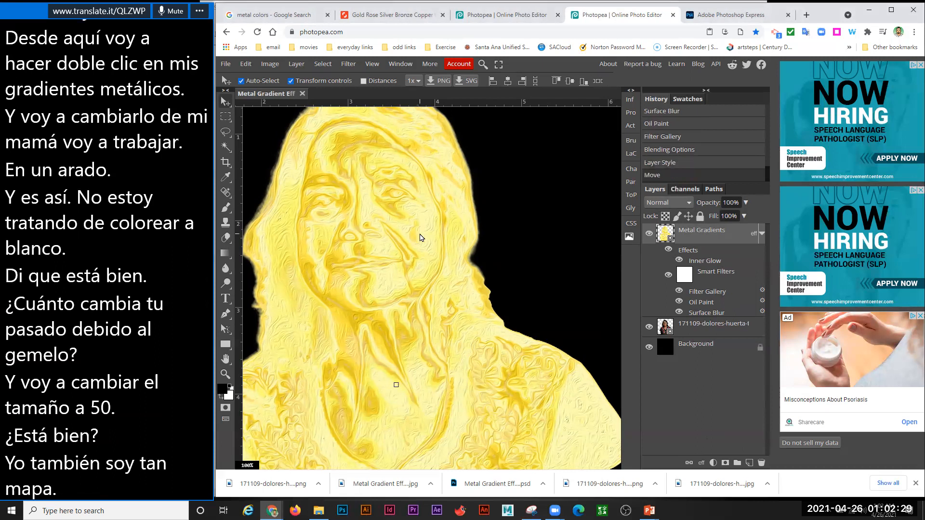
pyautogui.hotkey('ctrl', '0')
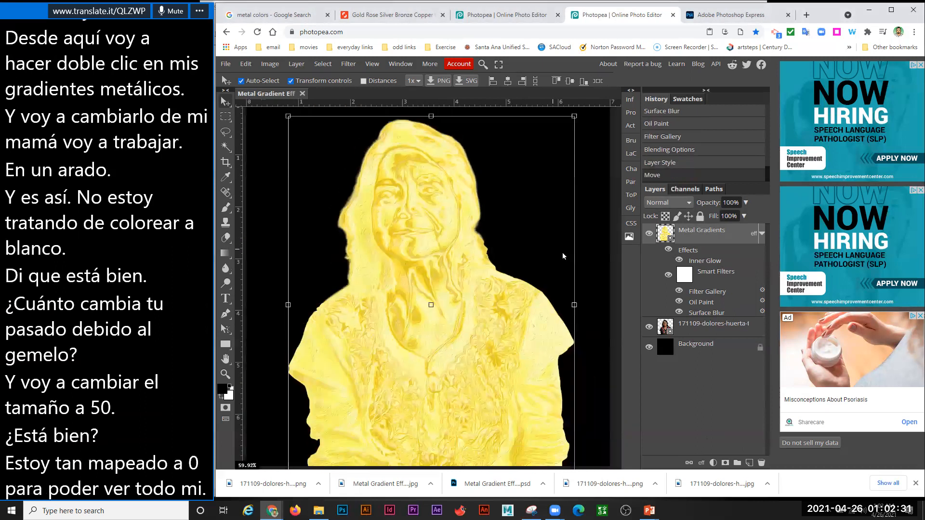
pyautogui.click(592, 252)
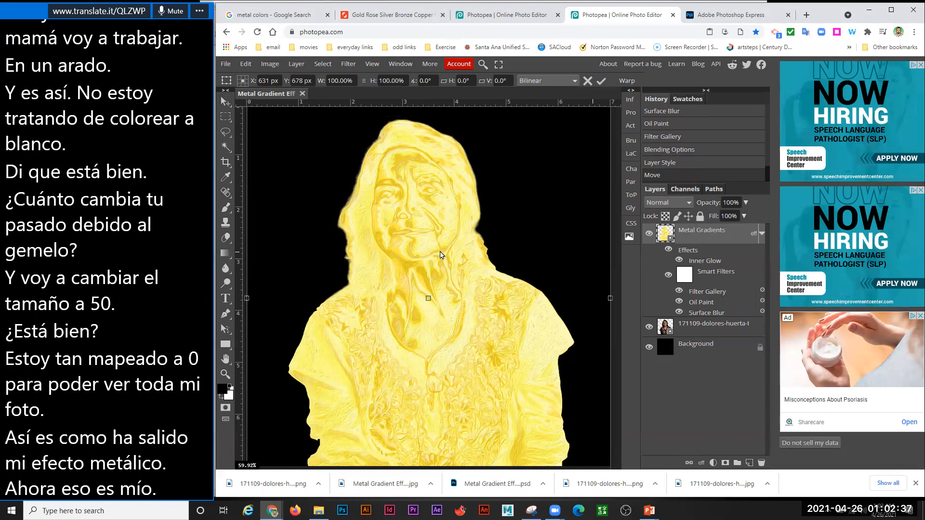
pyautogui.click(225, 63)
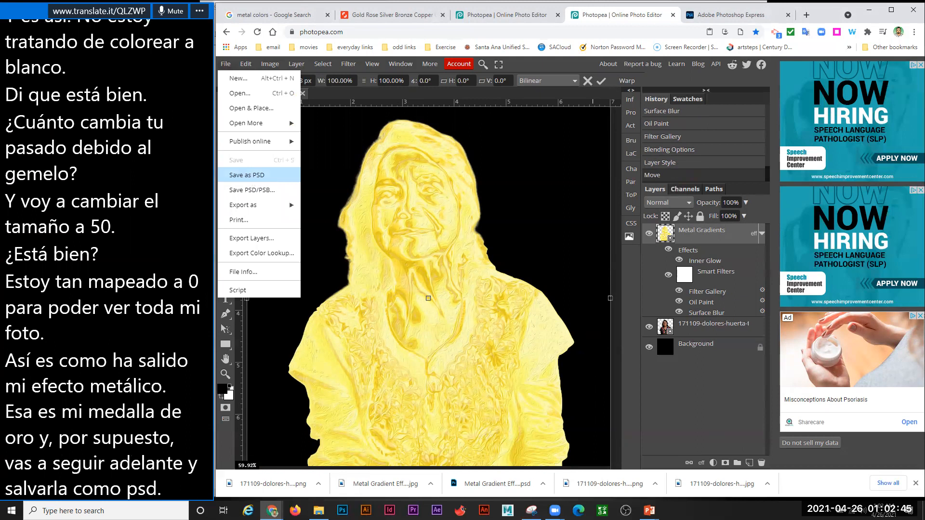
pyautogui.click(252, 176)
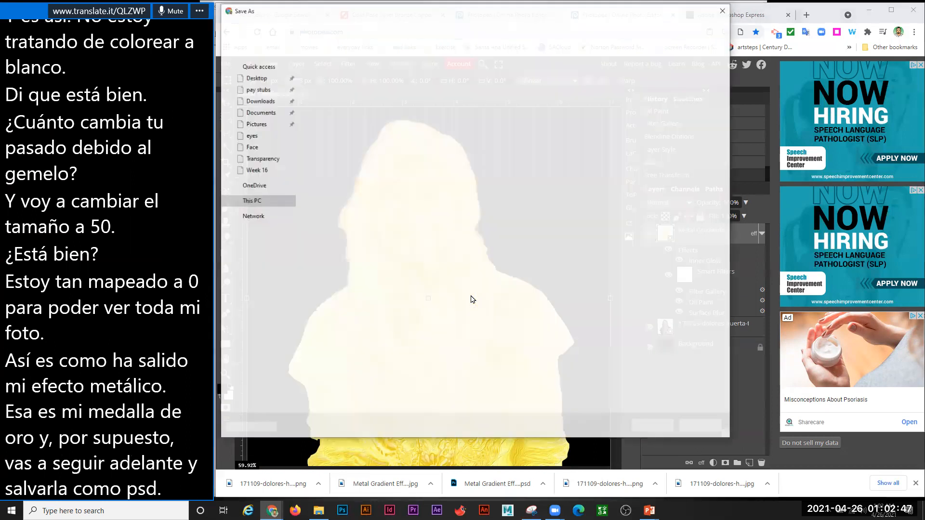
pyautogui.click(654, 427)
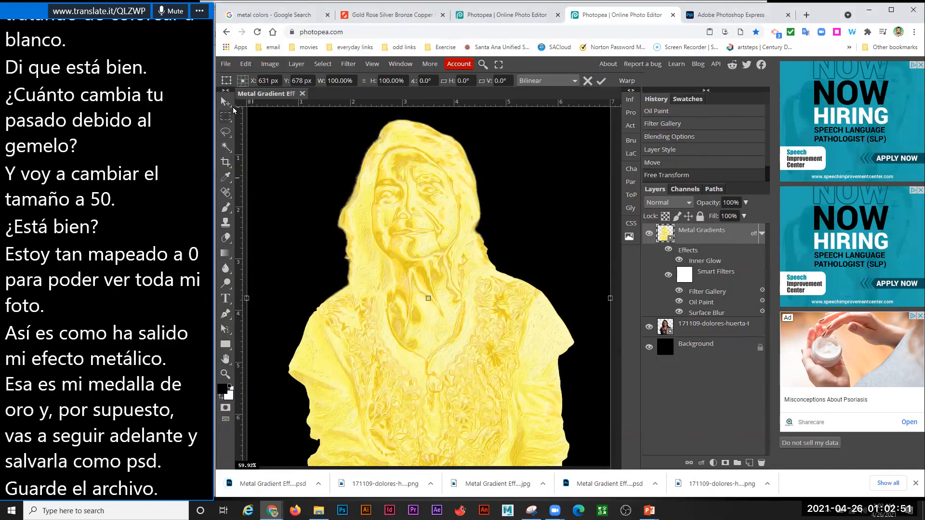
# Export the portrait as a JPG at 100% quality and save the file.
pyautogui.click(225, 63)
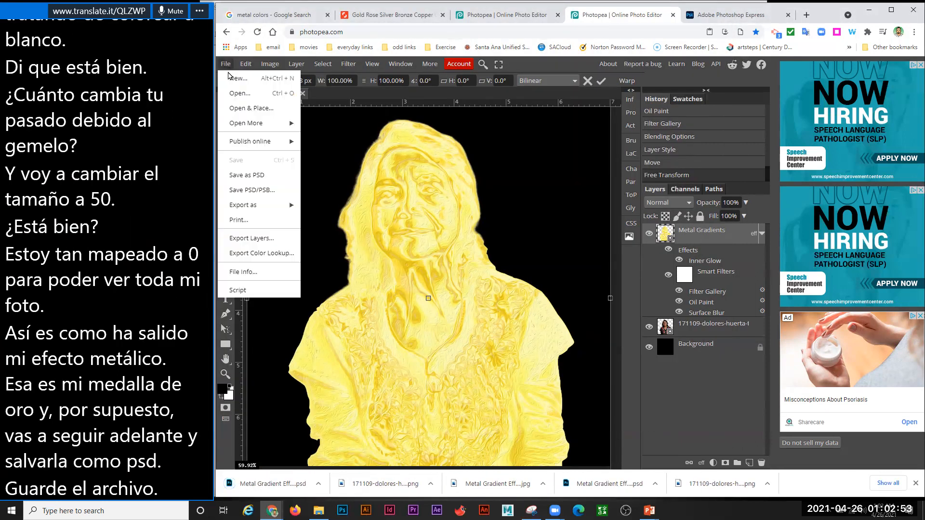
pyautogui.moveTo(270, 205)
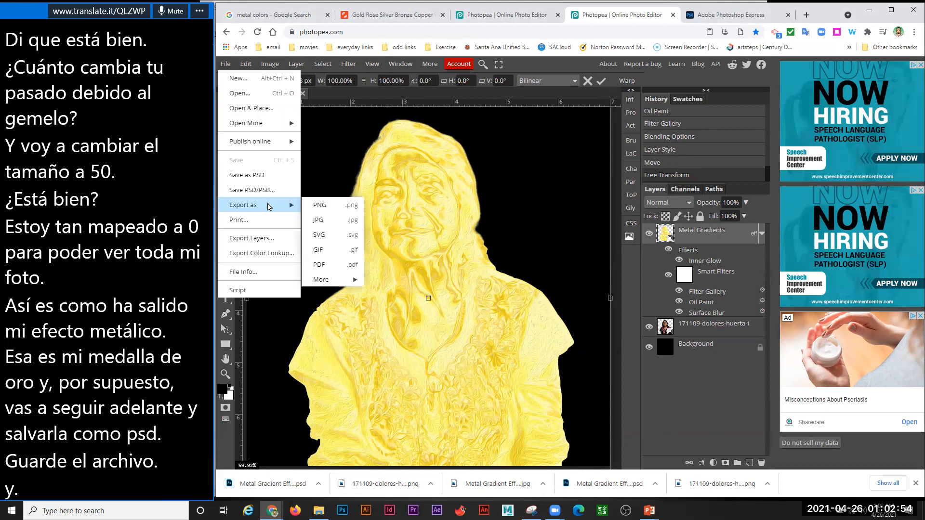
pyautogui.click(336, 226)
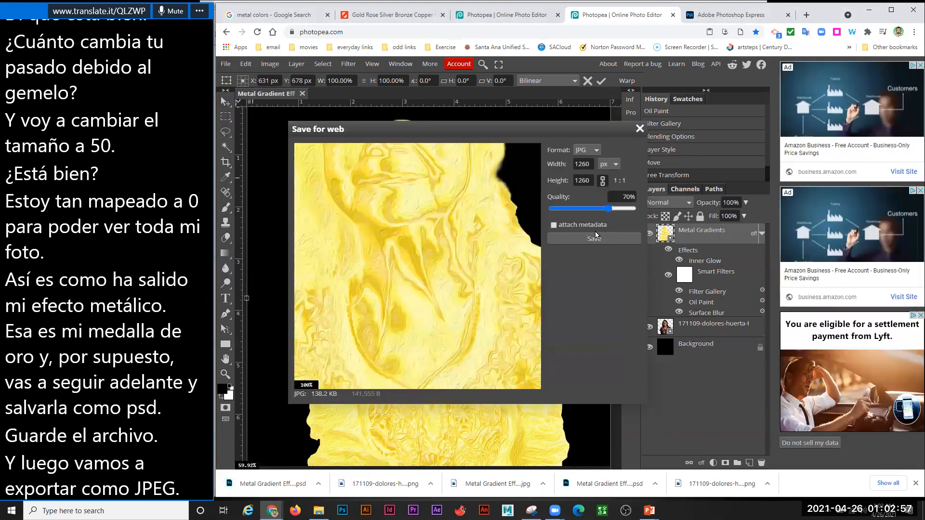
pyautogui.moveTo(608, 208); pyautogui.dragTo(634, 208)
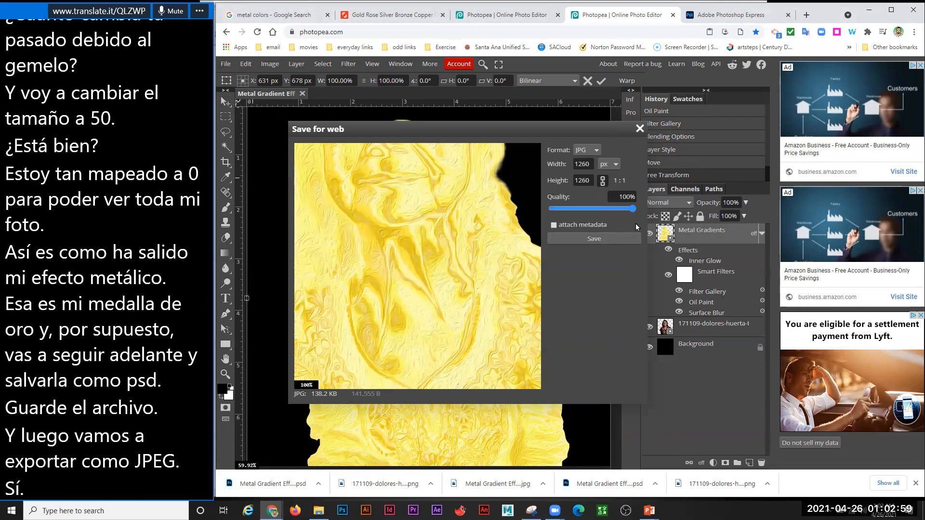
pyautogui.click(611, 238)
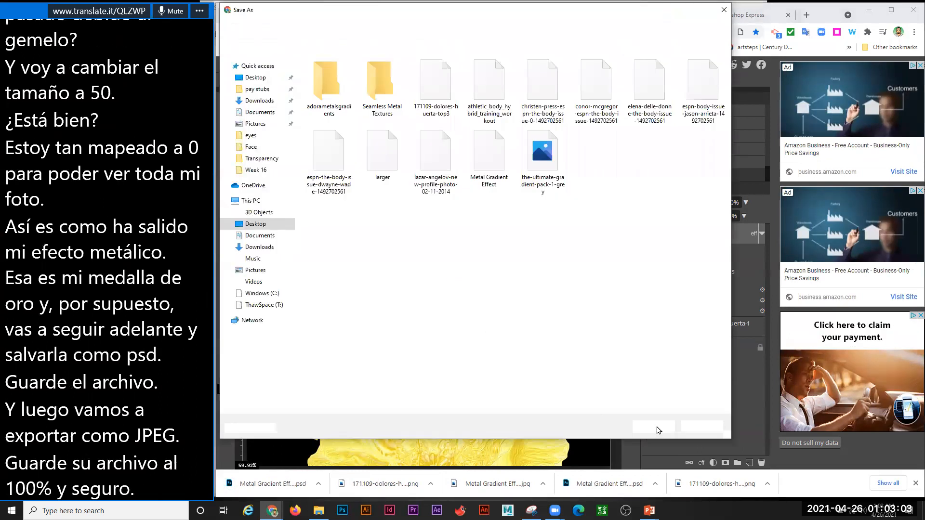
pyautogui.click(654, 428)
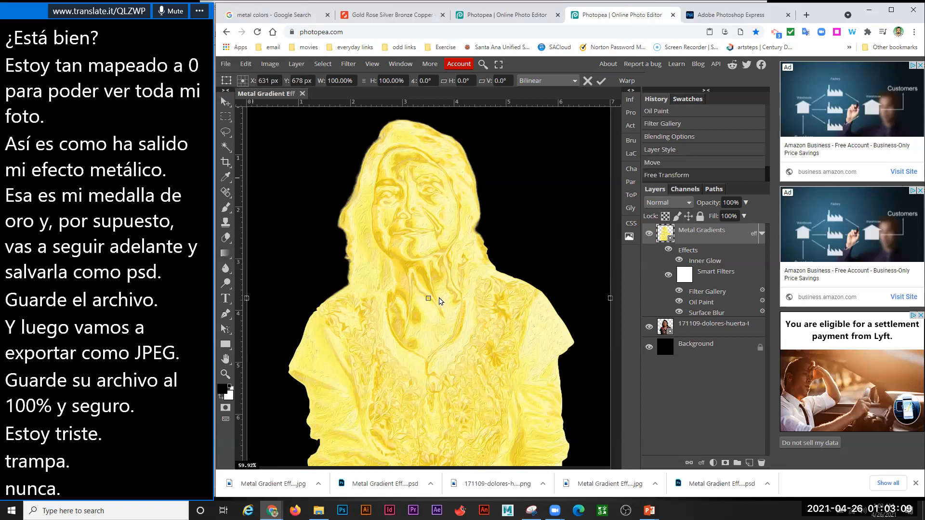
# Open the Metal Gradients smart object's contents and hide the Gold Gradient Map inside its Metal Gradients group.
pyautogui.doubleClick(665, 234)
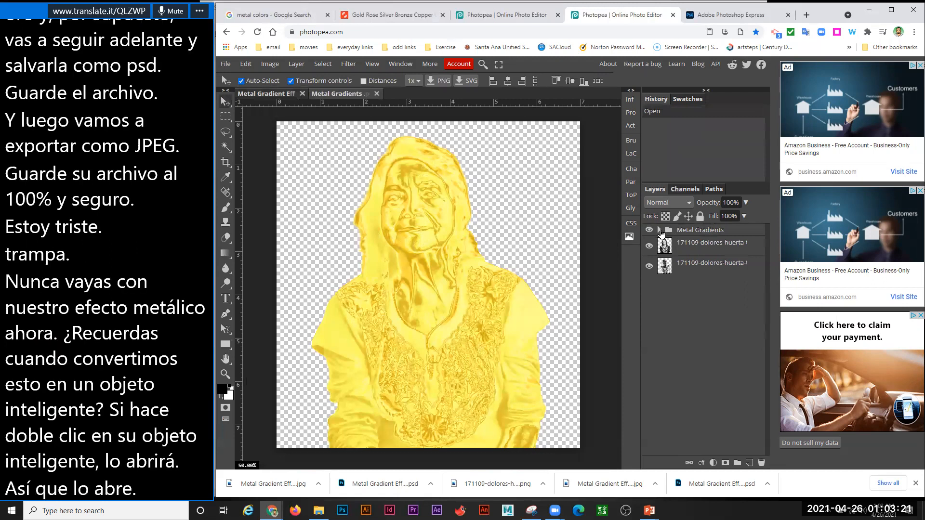
pyautogui.click(659, 231)
pyautogui.click(649, 307)
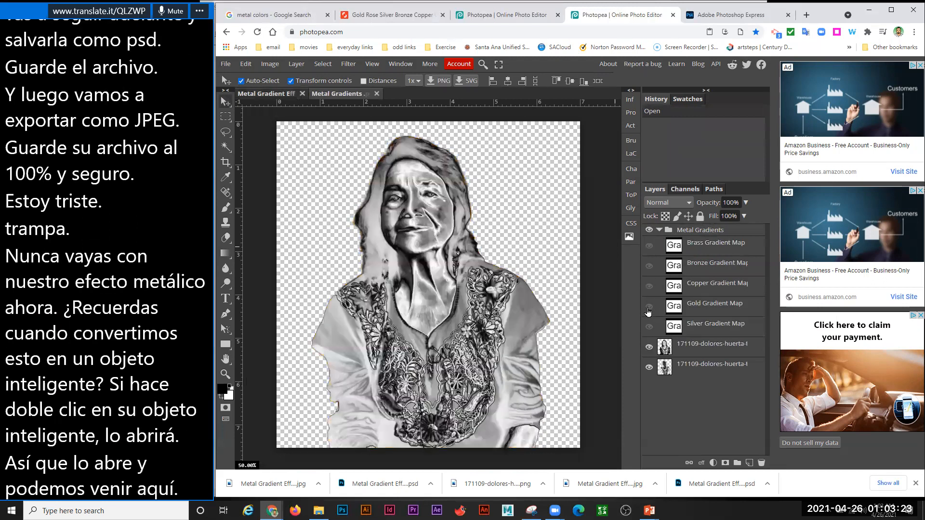
# Preview the Copper, Bronze and Brass gradient maps on the portrait one at a time.
pyautogui.click(649, 287)
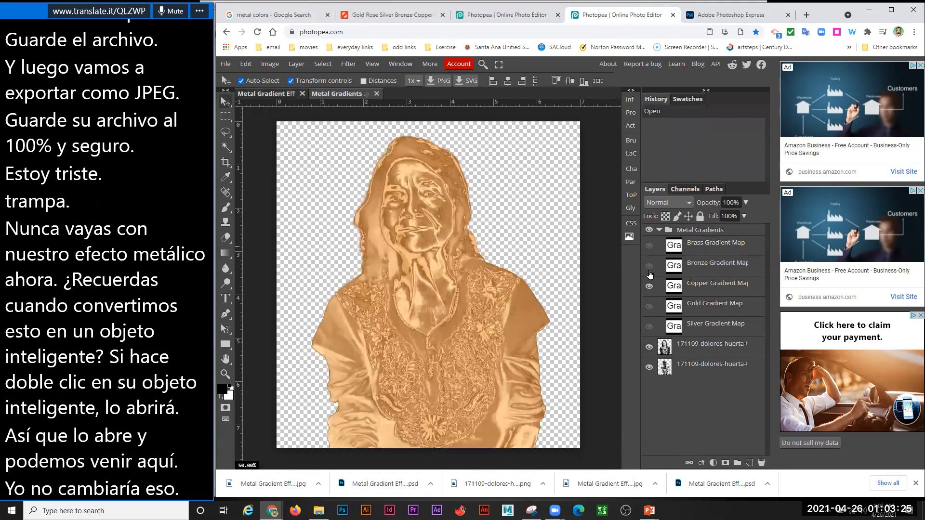
pyautogui.click(649, 266)
pyautogui.click(649, 287)
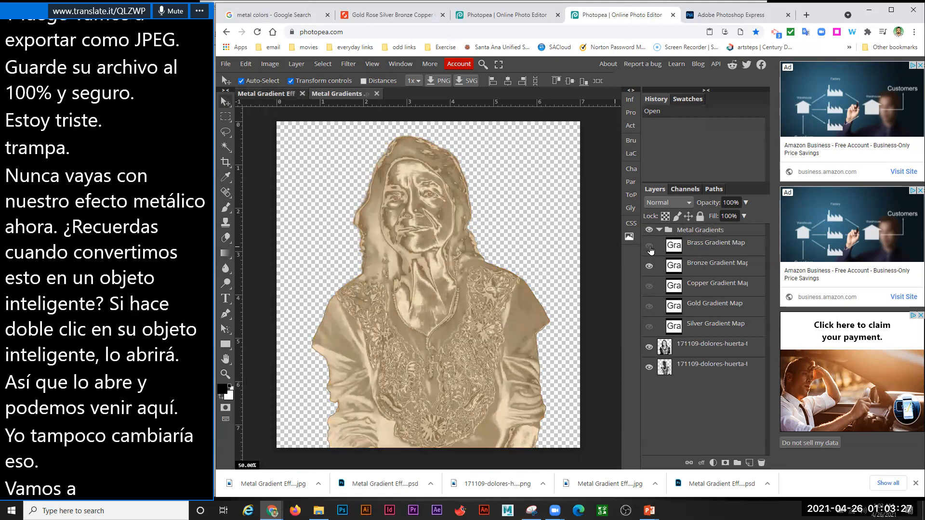
pyautogui.click(649, 245)
pyautogui.click(649, 266)
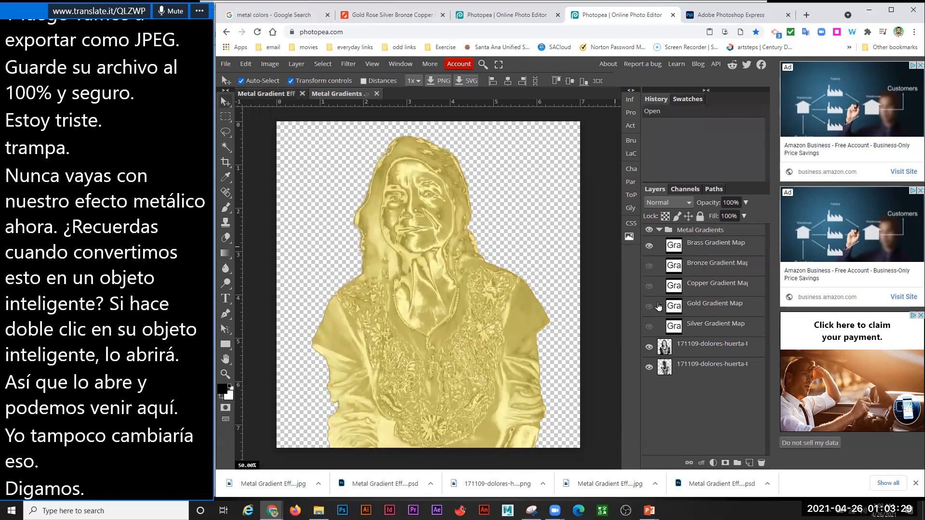
# Make Silver the only visible gradient map, save the smart object and return to the main Metal Gradient Effect document.
pyautogui.click(649, 327)
pyautogui.click(650, 246)
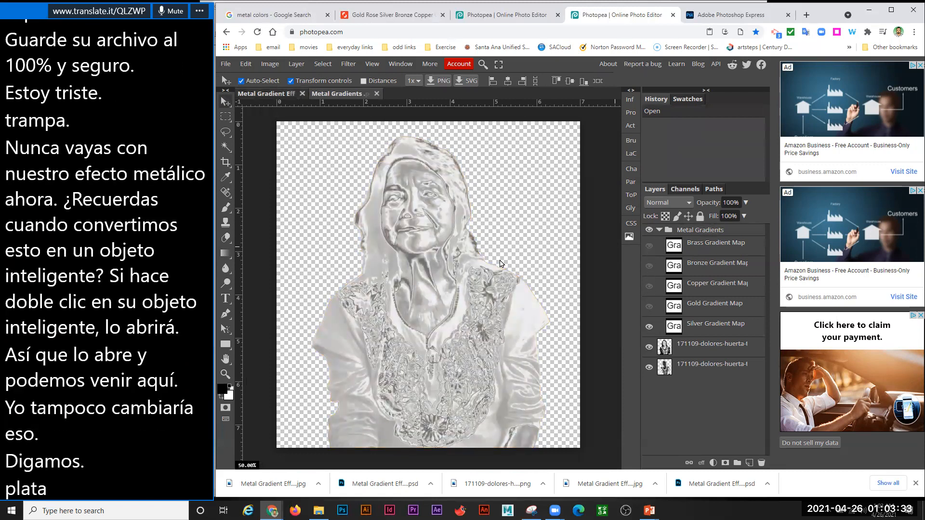
pyautogui.click(225, 64)
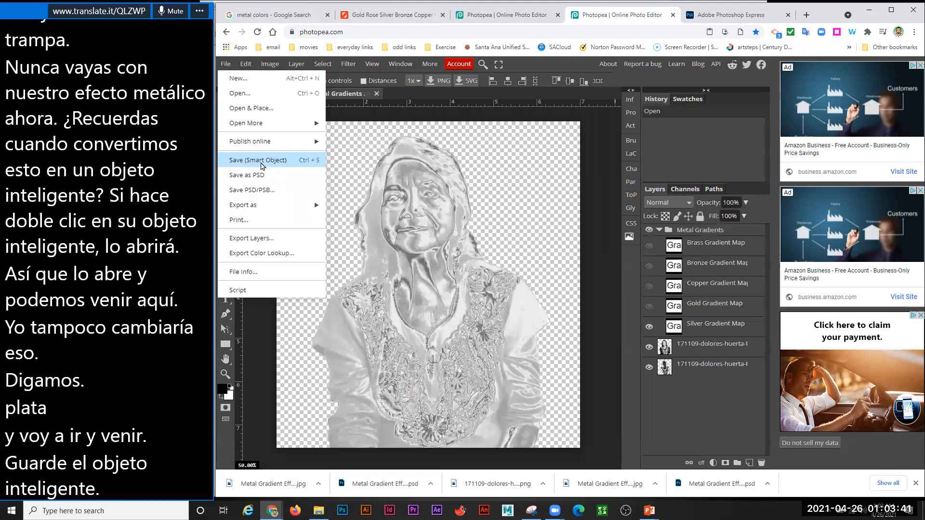
pyautogui.click(263, 163)
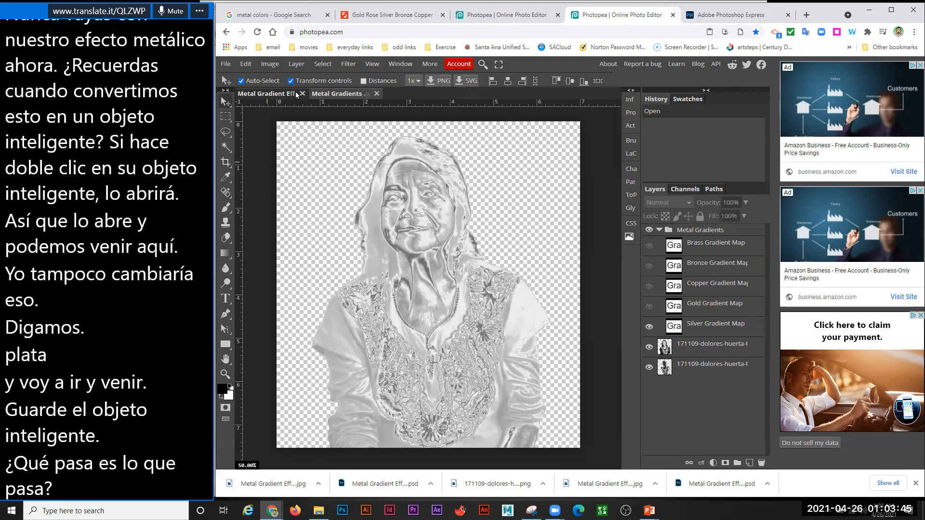
pyautogui.click(268, 95)
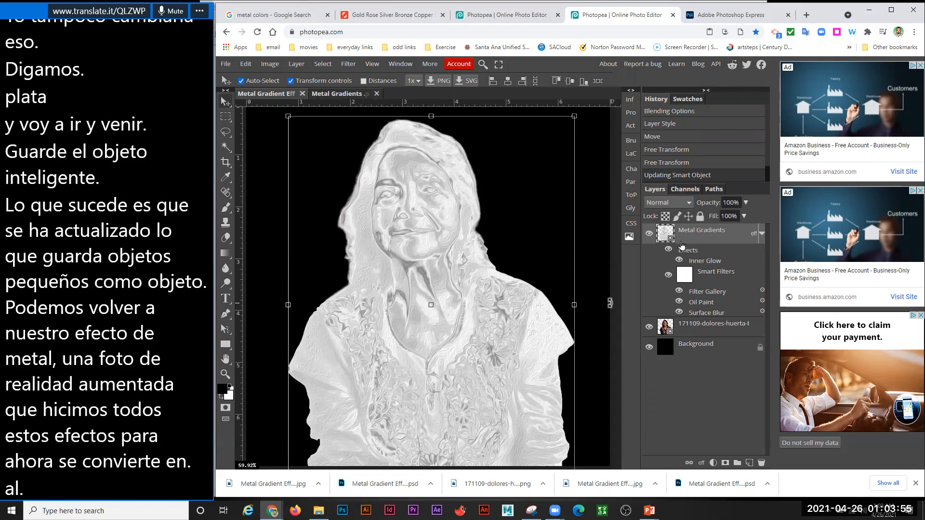
# Go back to the smart object's contents and show the Copper Gradient Map instead of the Silver one.
pyautogui.click(332, 94)
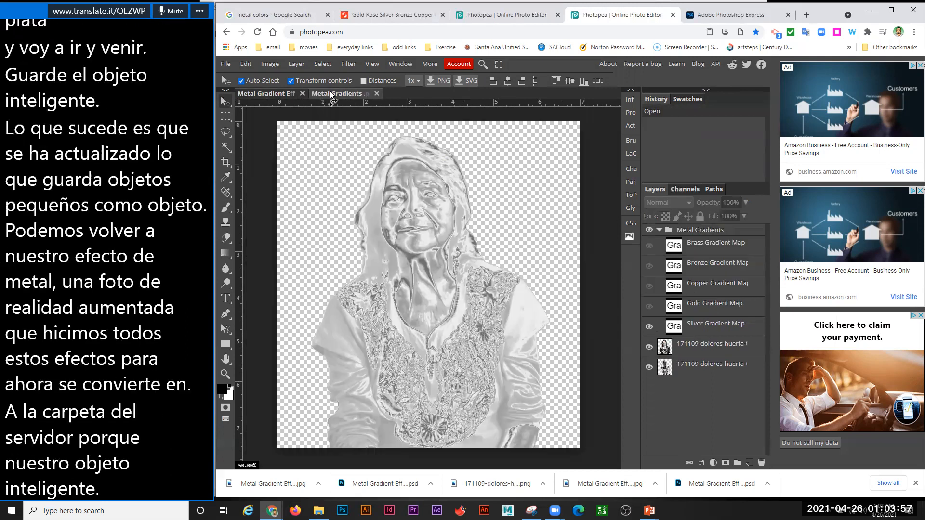
pyautogui.click(649, 327)
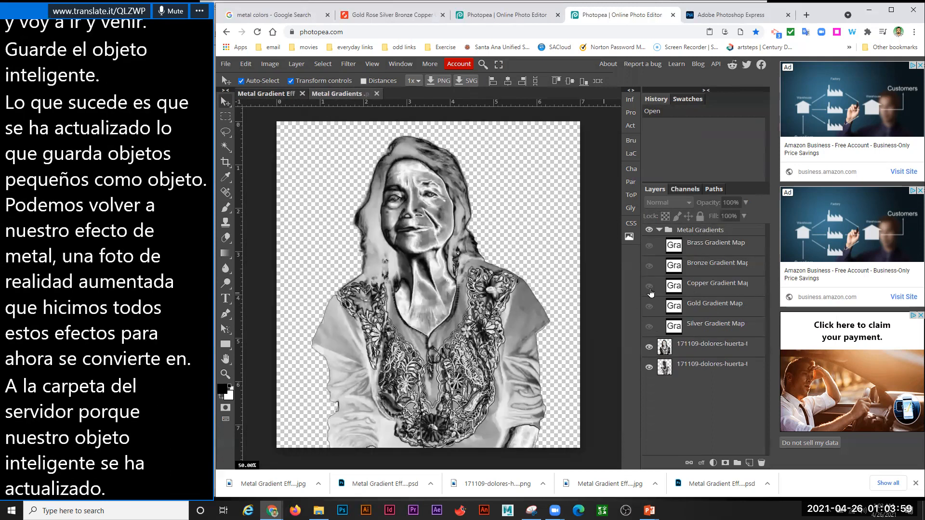
pyautogui.click(649, 286)
pyautogui.click(656, 289)
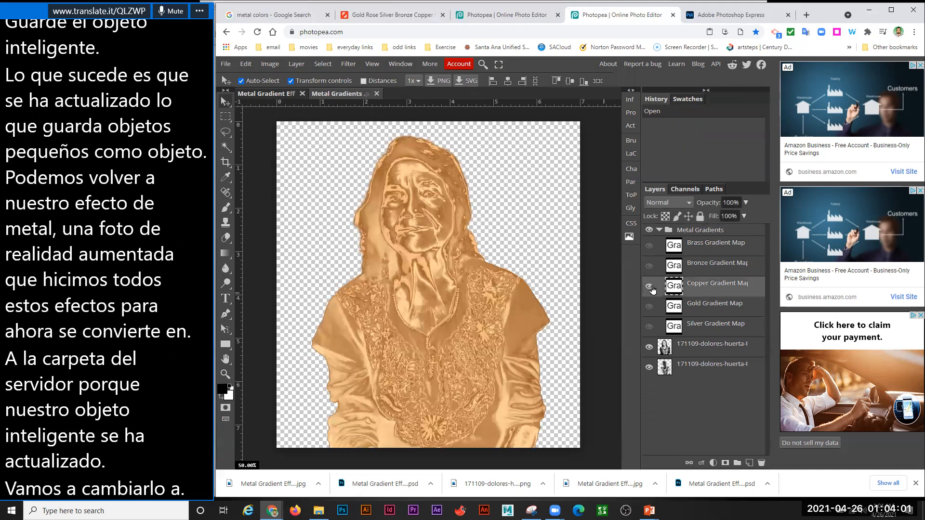
pyautogui.click(649, 287)
pyautogui.click(649, 287)
# Save the smart object with the copper gradient map and return to the main Metal Gradient Effect document.
pyautogui.click(226, 64)
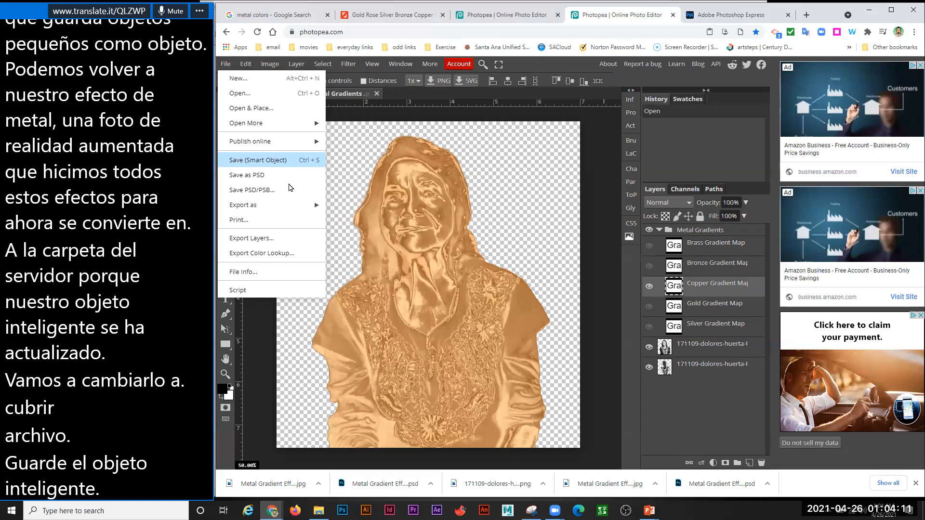
pyautogui.click(288, 165)
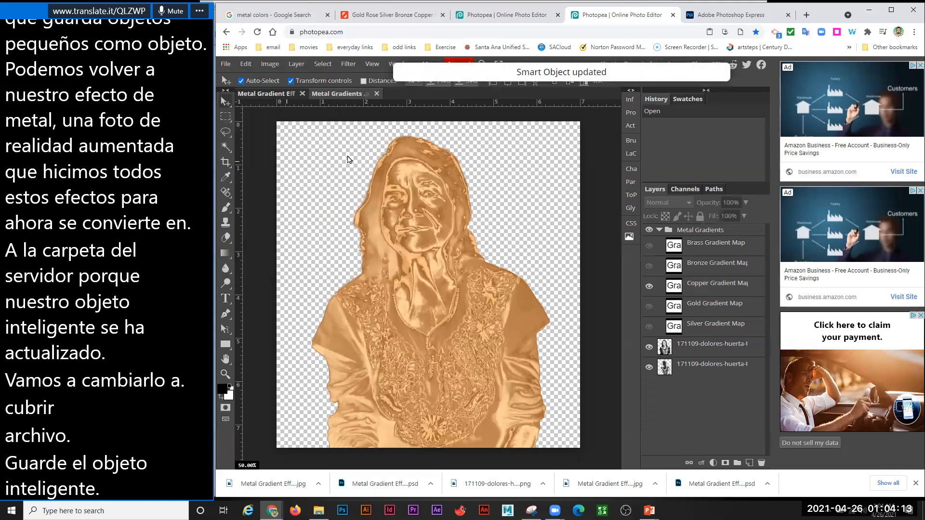
pyautogui.click(267, 94)
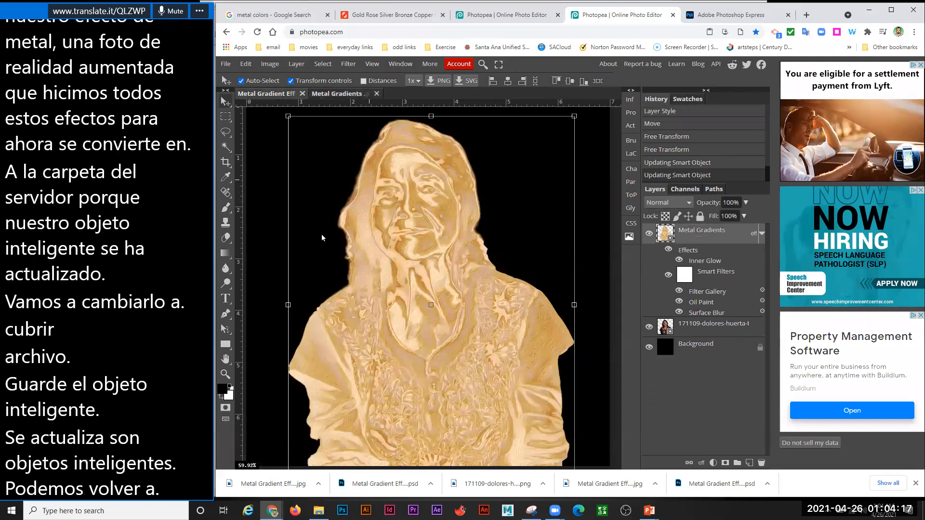